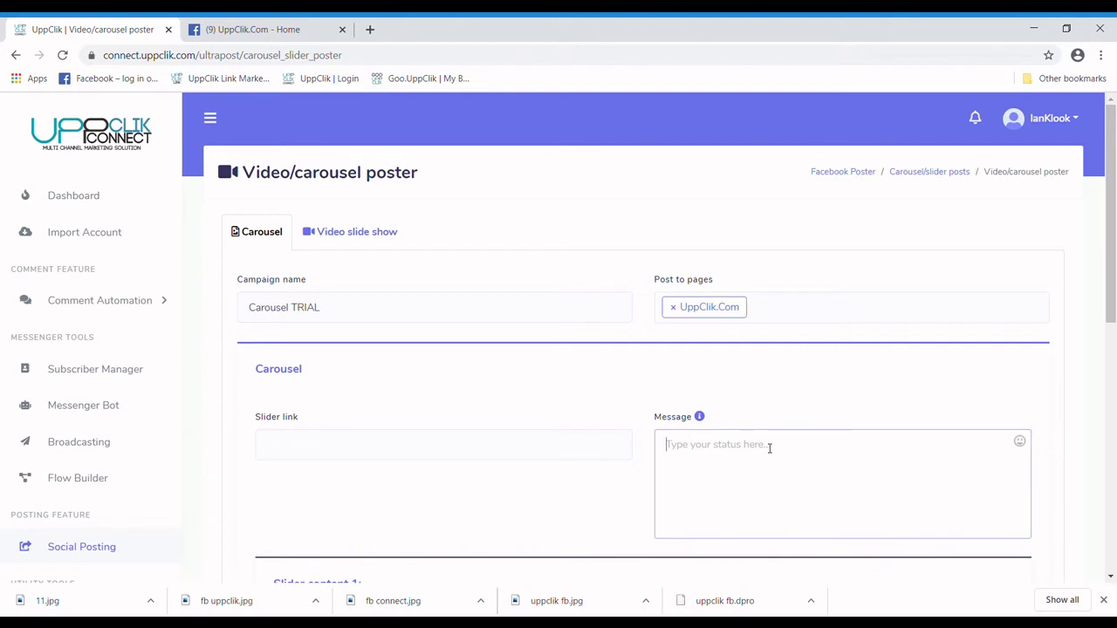
Enter "Carousel TRIAL POSTING" as the message of the carousel post.
type("Carousel TRIAL")
type("POSTING")
Fill in the carousel's slider link with the placeholder text "THE LINK OF YOUR SITE".
scroll(504, 375, "down", 1)
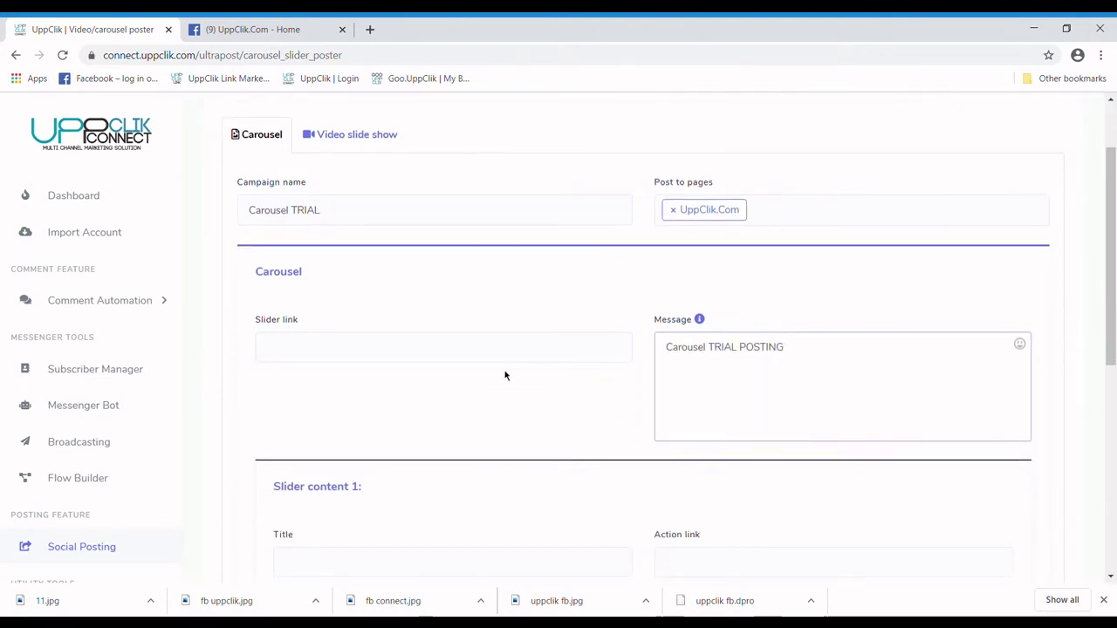
left_click(368, 348)
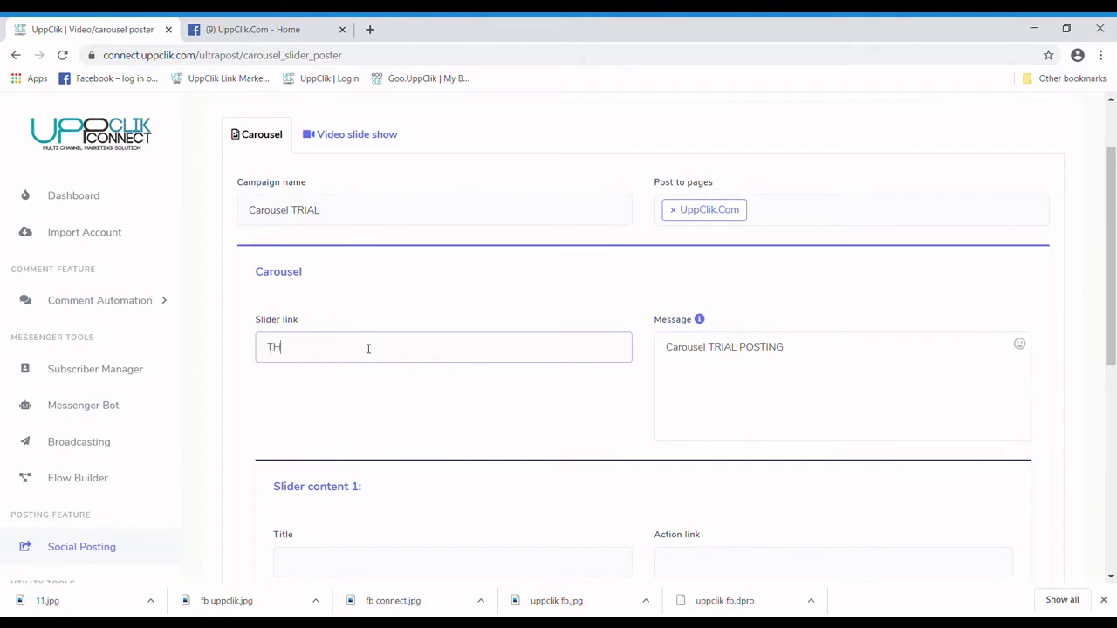
type("THE LINK OF YOUR SITE")
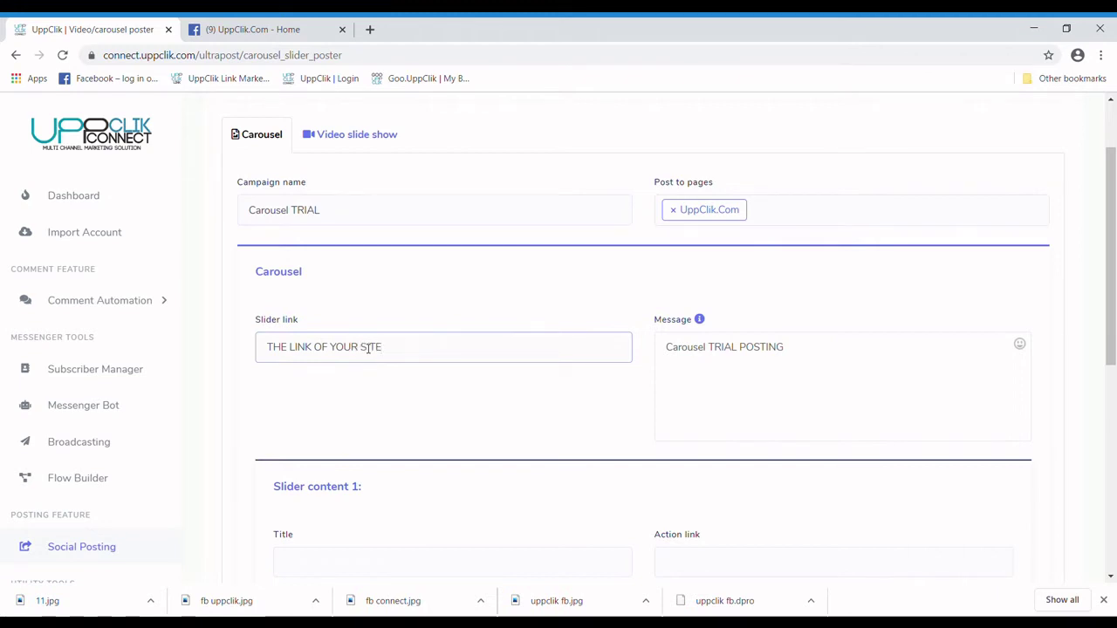
scroll(330, 254, "up", 2)
left_click(191, 55)
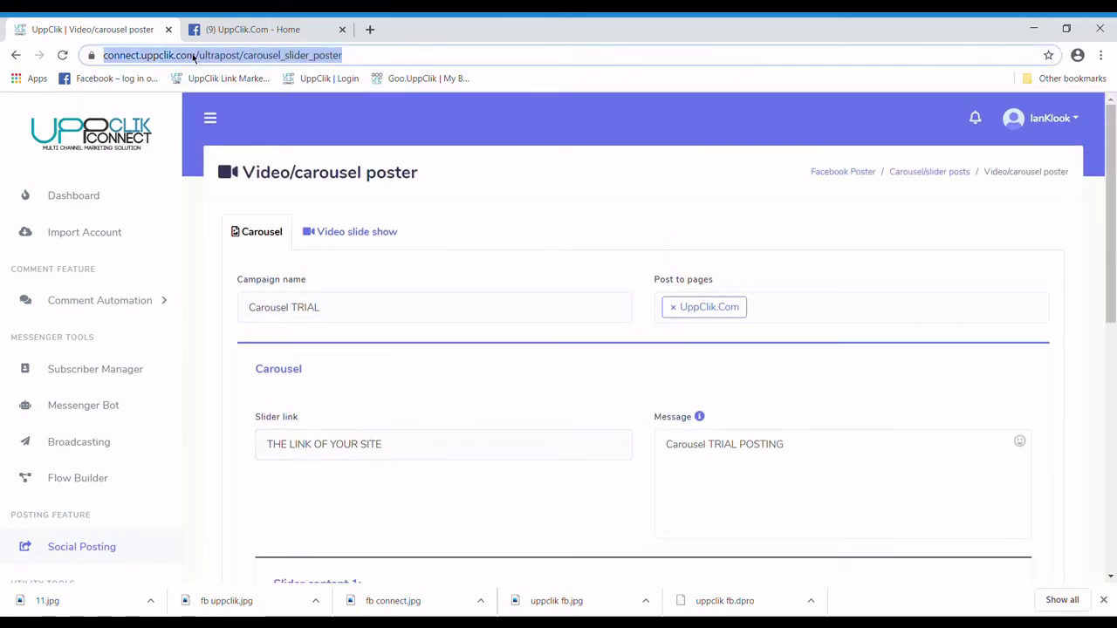
left_click(193, 56)
left_click_drag(254, 56, 100, 56)
key("ctrl+c")
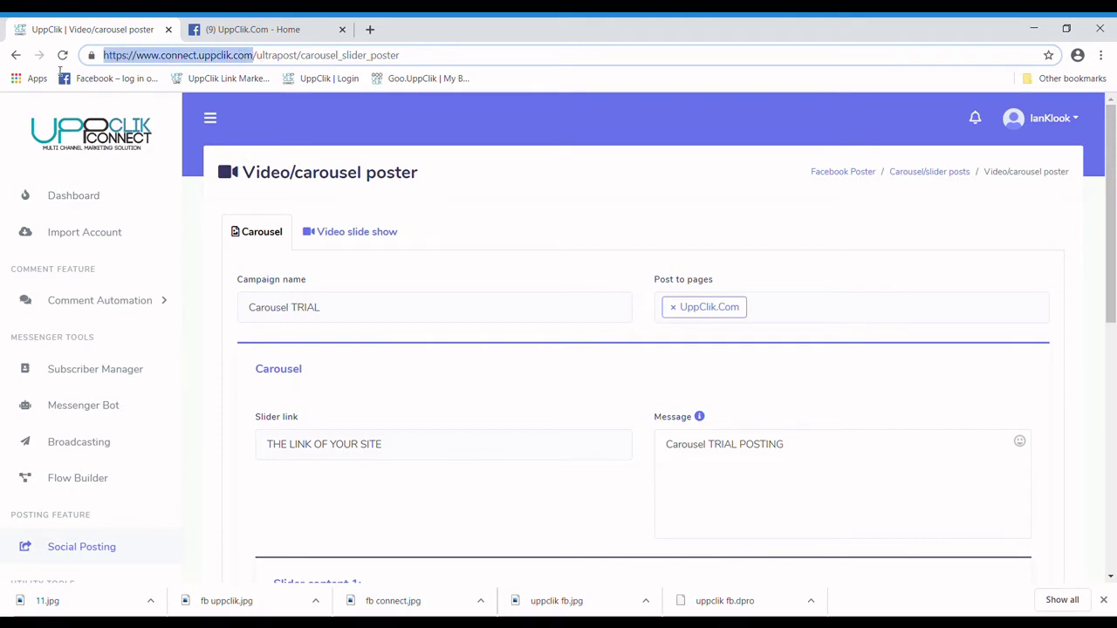
left_click_drag(432, 459, 137, 445)
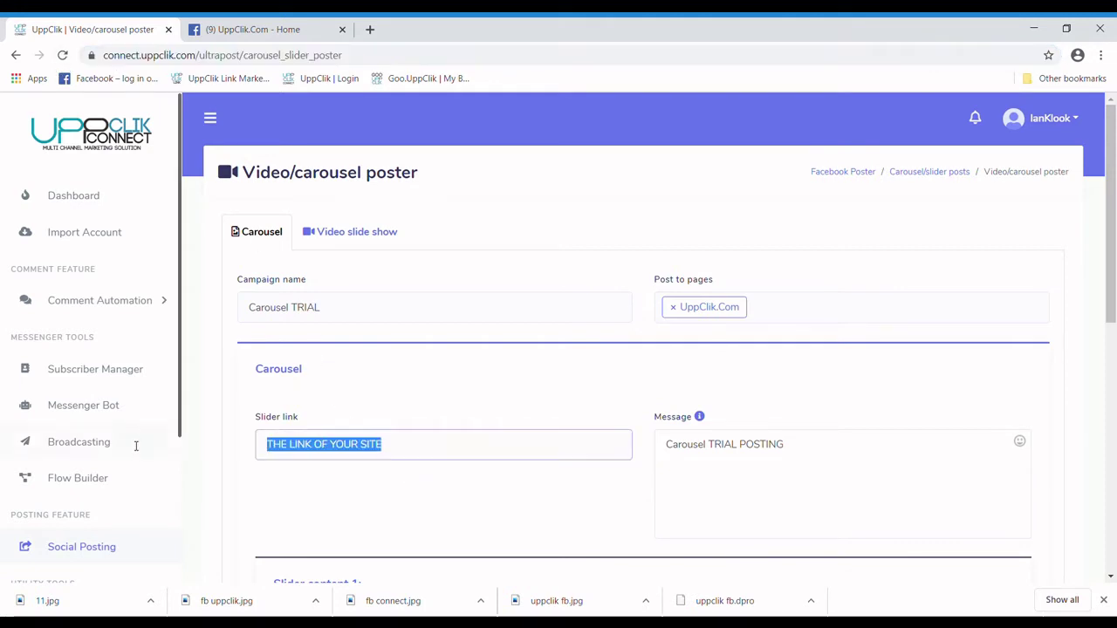
key("ctrl+v")
Fill in slider content 1's action link with the placeholder text "THE LINK YOU WANT THE CLIENT TO DIVERT TO".
scroll(587, 431, "down", 1)
left_click_drag(587, 432, 698, 533)
scroll(703, 490, "down", 1)
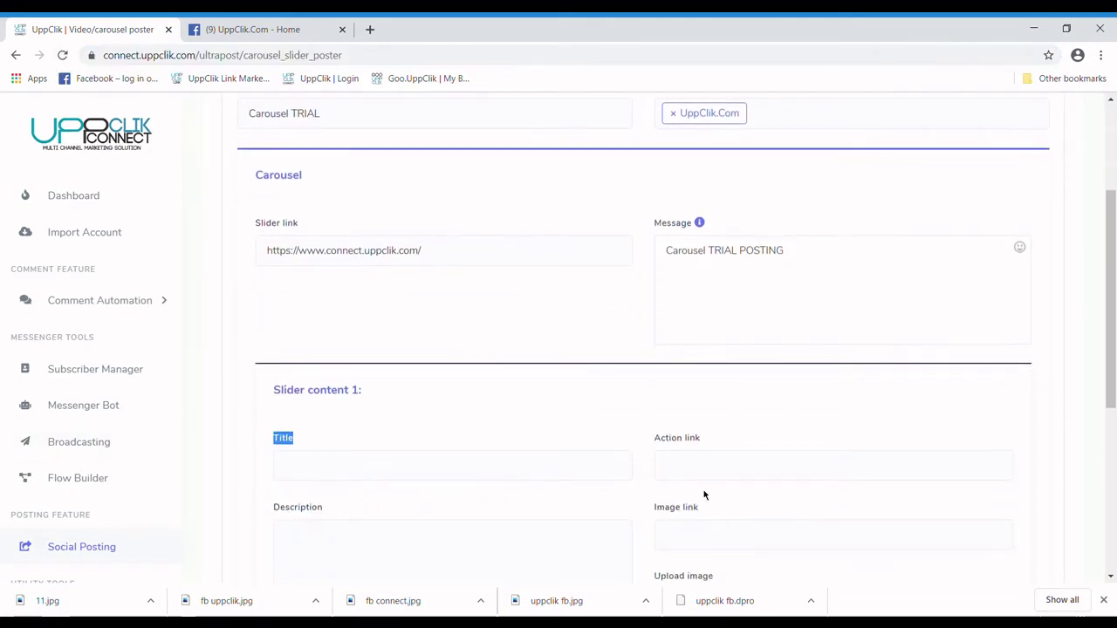
left_click(705, 471)
scroll(706, 476, "down", 1)
type("THETHE LI")
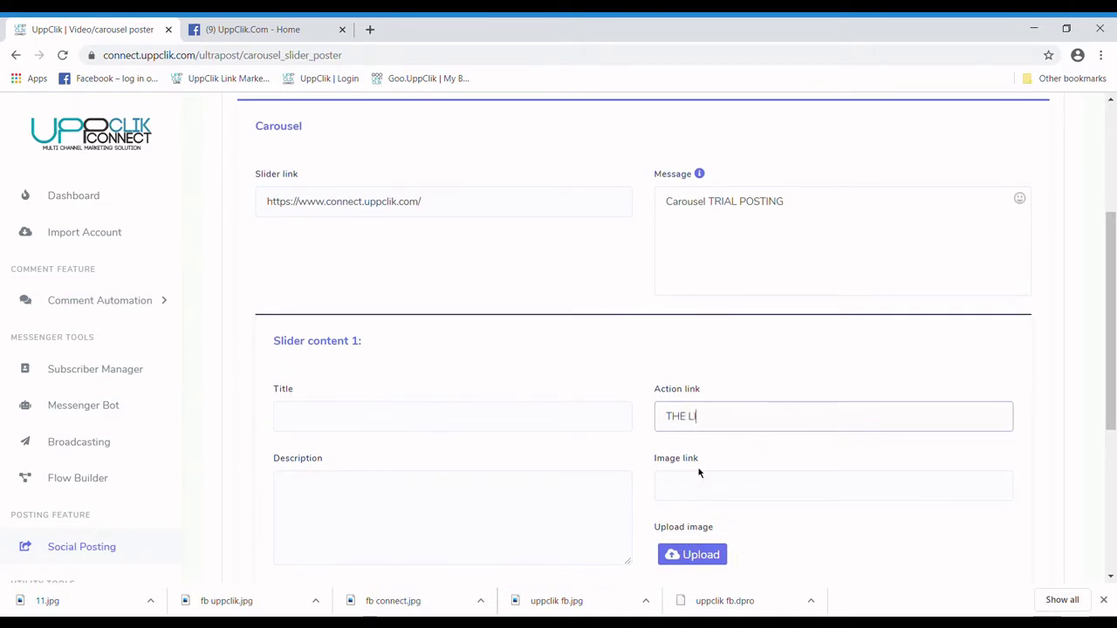
type("NK YOU WAANT")
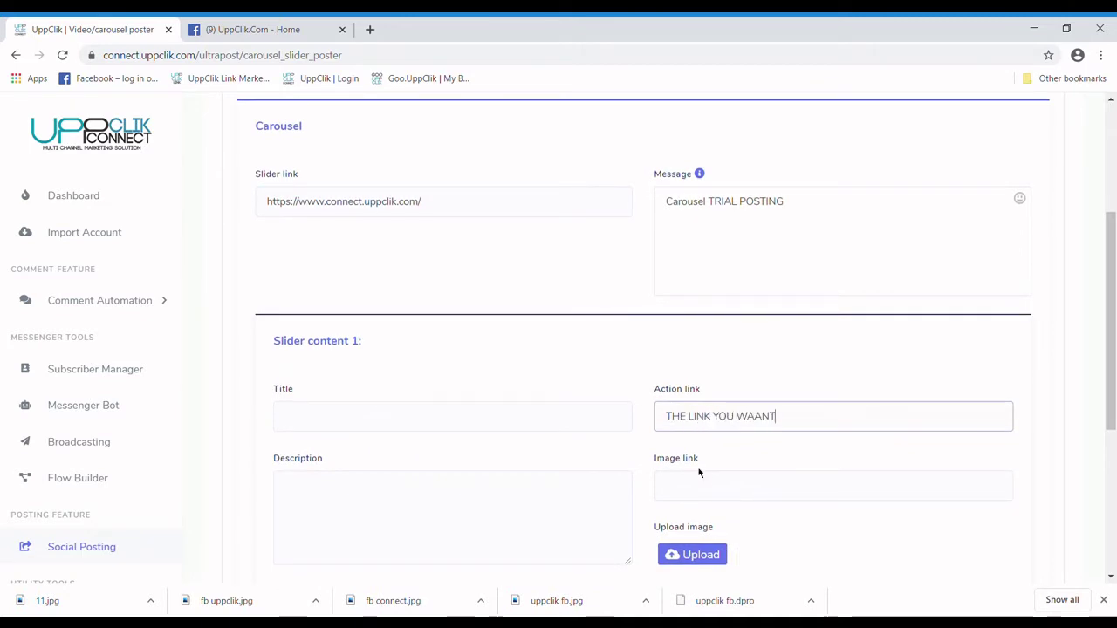
type(" THE CLIENT TO DIVERT")
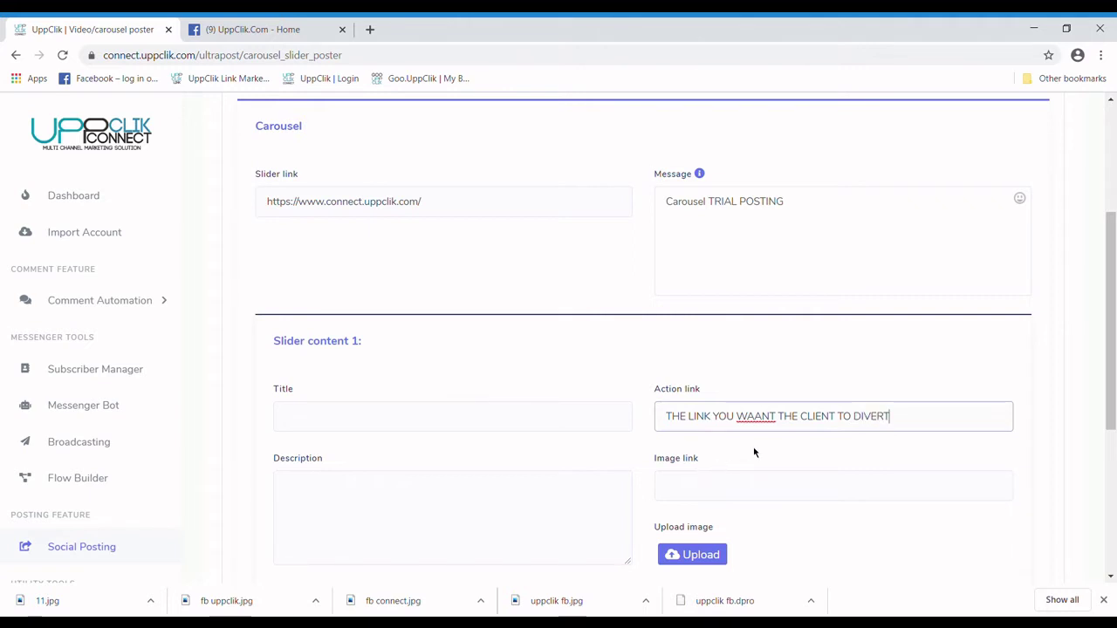
key("BackSpace")
left_click(919, 430)
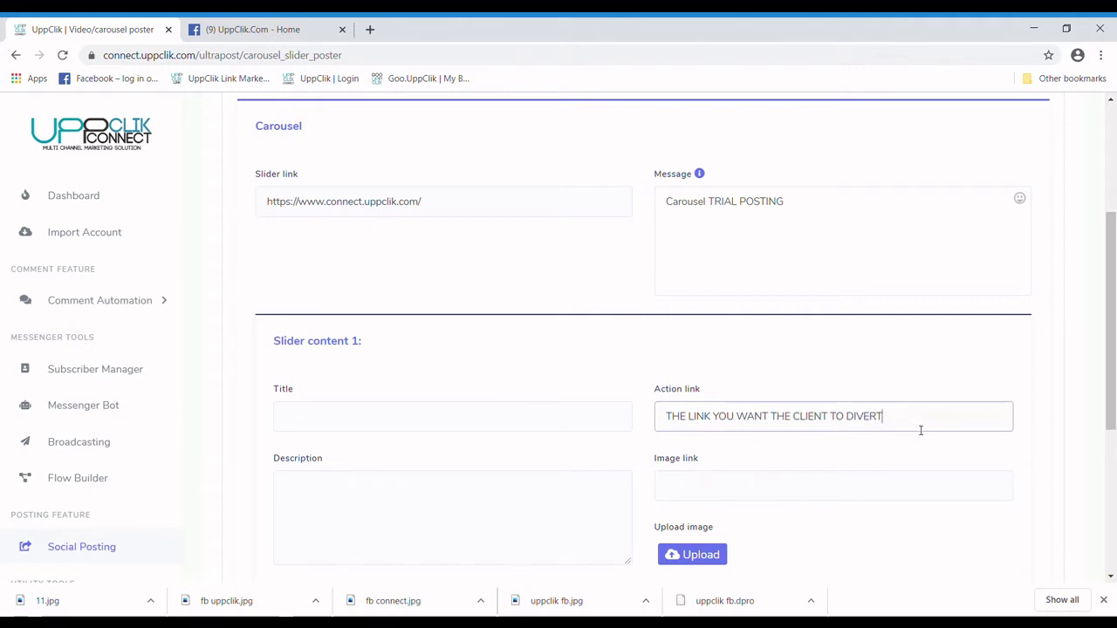
type("TO")
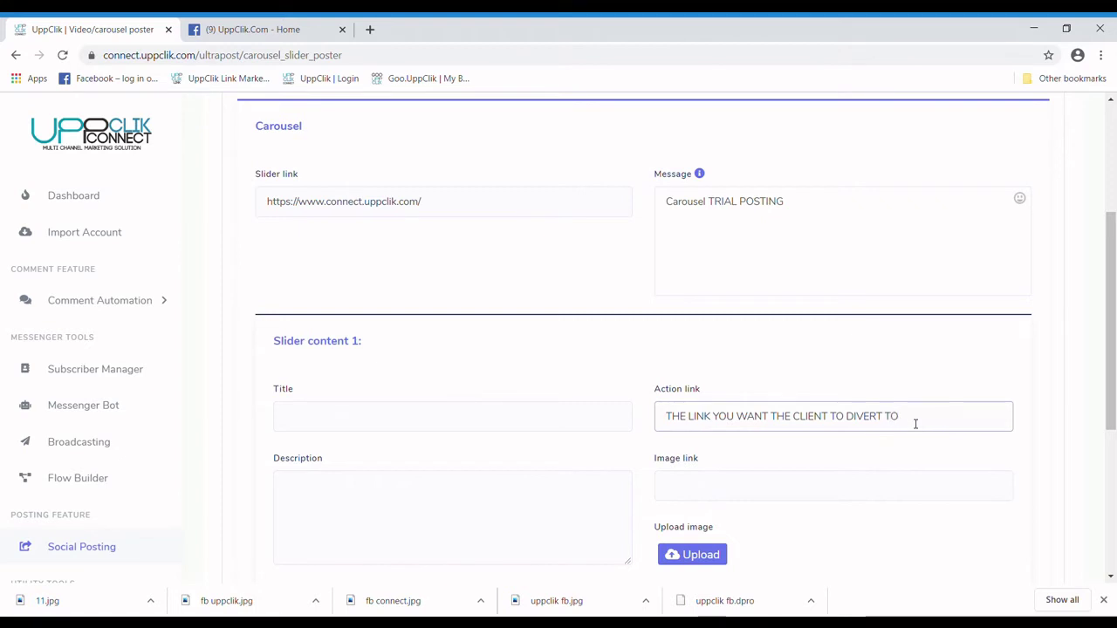
scroll(838, 346, "up", 2)
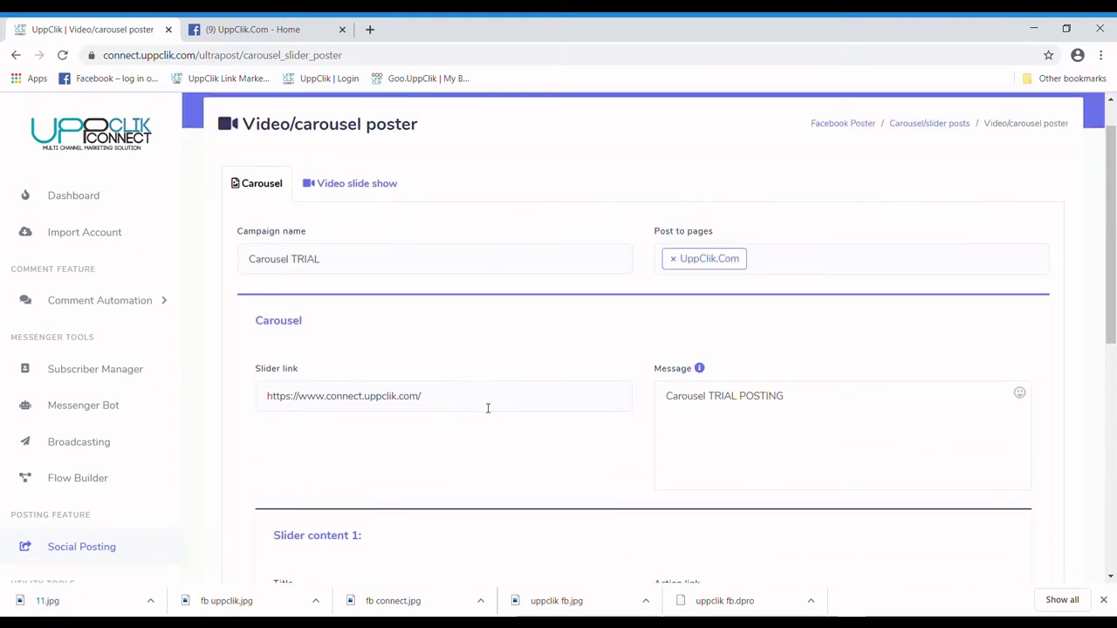
left_click_drag(487, 408, 206, 393)
key("ctrl+c")
scroll(725, 453, "down", 2)
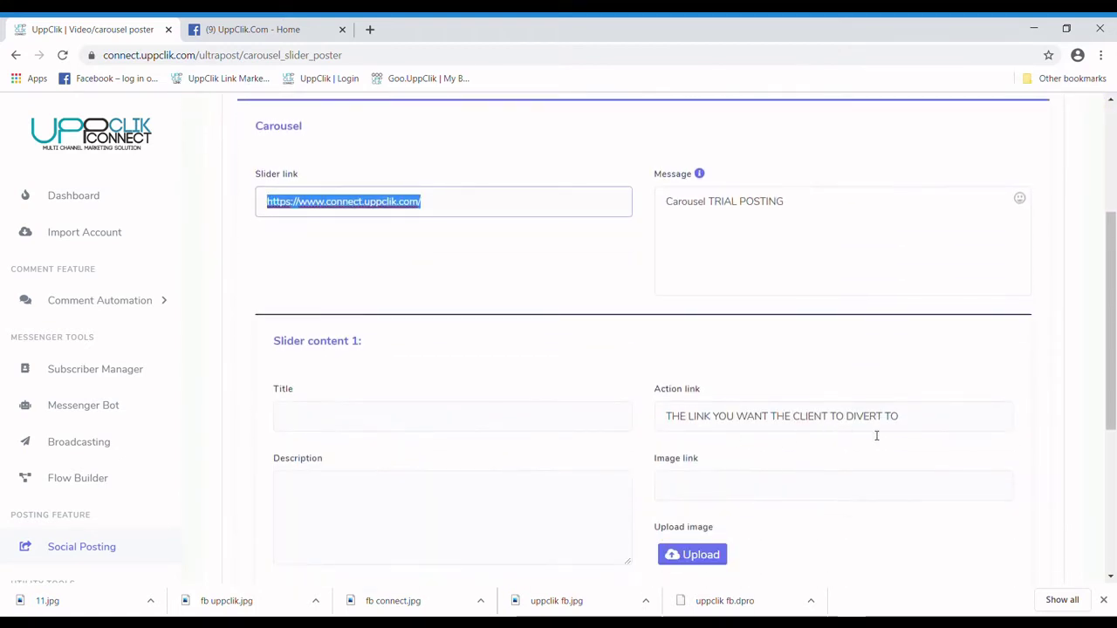
left_click_drag(899, 417, 651, 417)
key("ctrl+v")
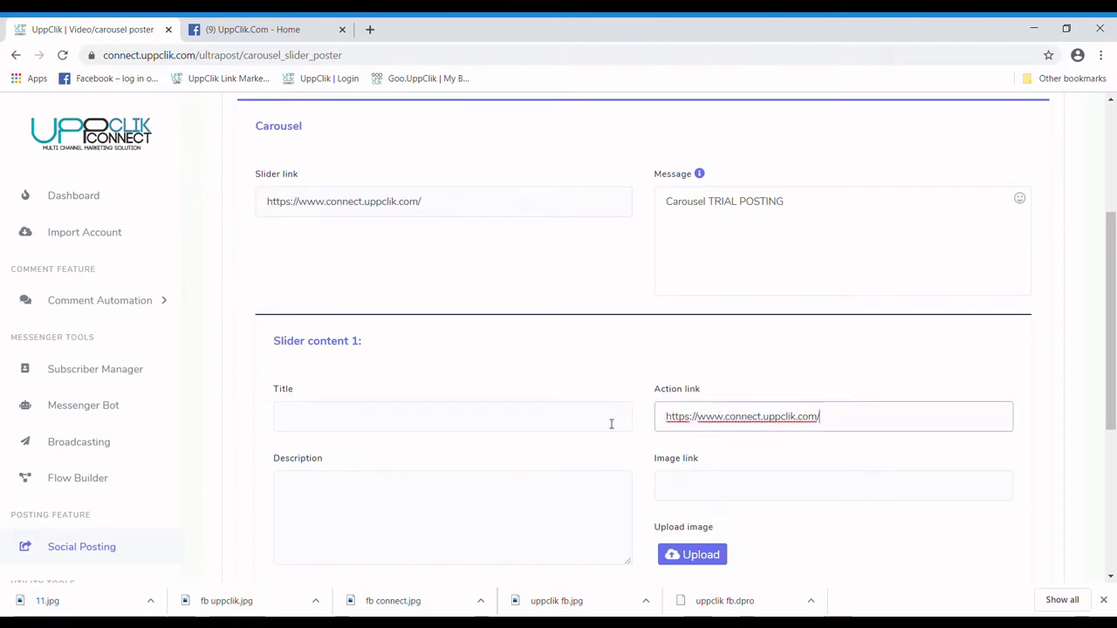
Set both the title and the description of slider content 1 to "PRODUCT 1".
left_click(561, 423)
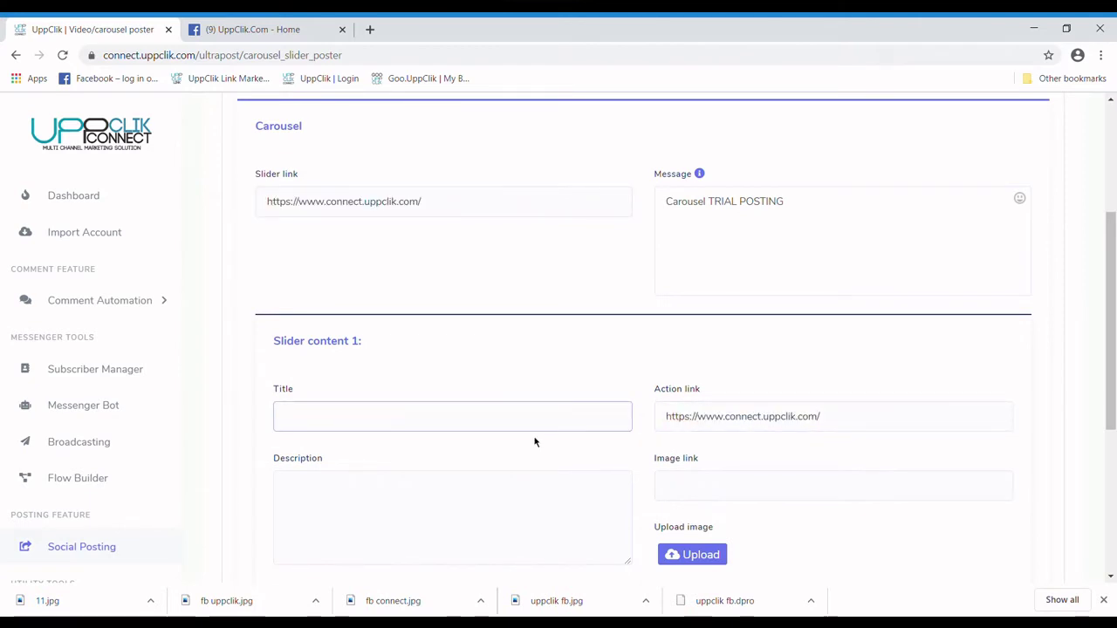
type("PRODUCT 1")
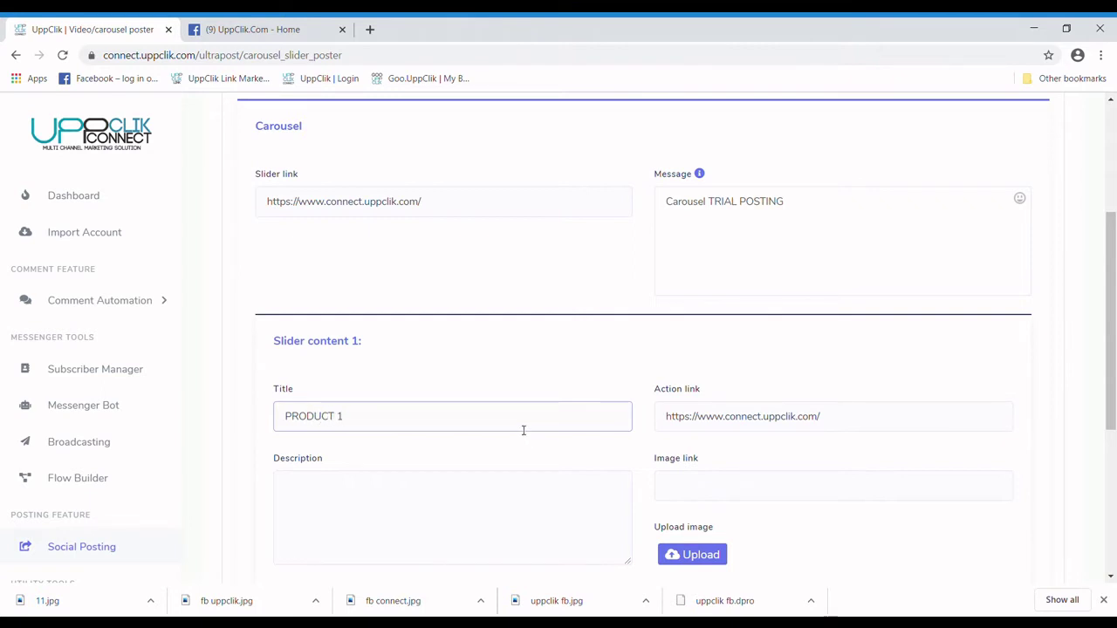
left_click_drag(524, 430, 204, 424)
key("ctrl+c")
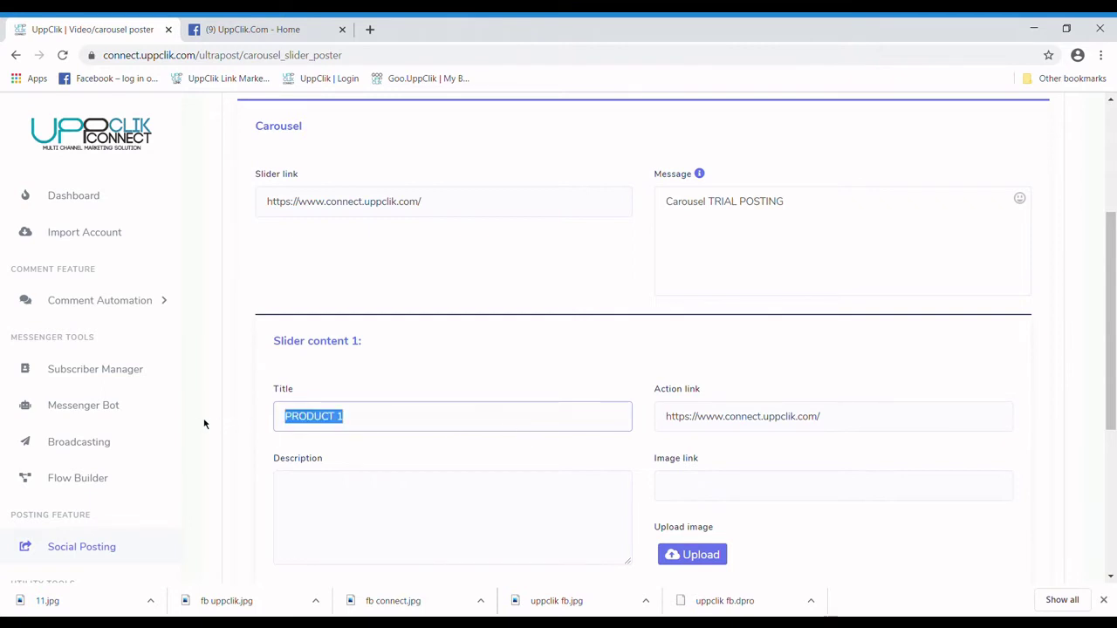
left_click(448, 514)
key("ctrl+v")
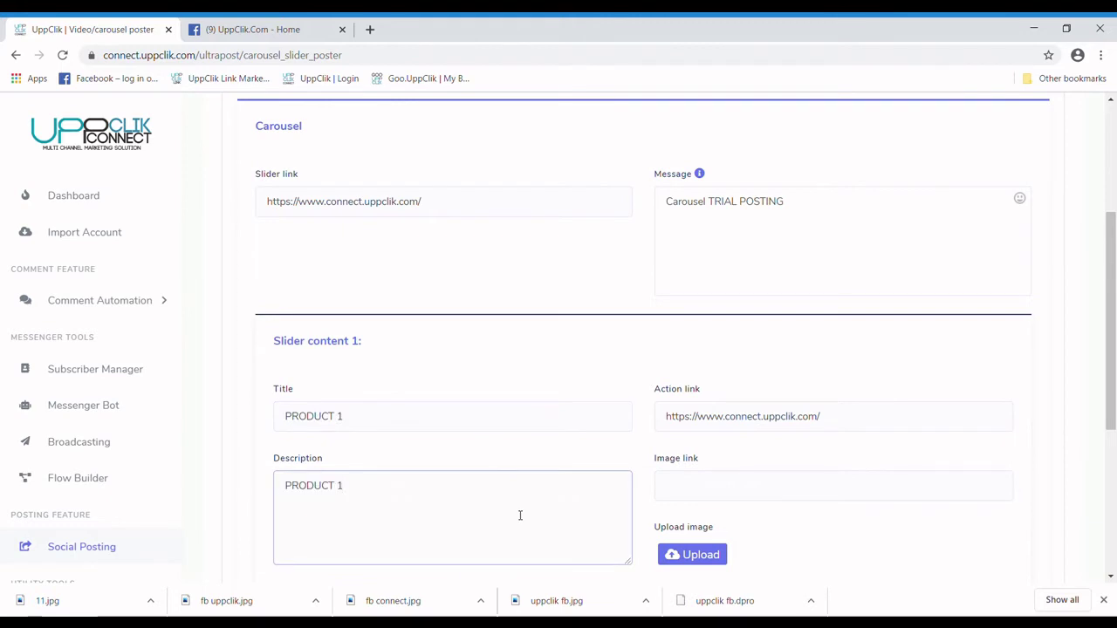
Upload the image CONDO MEDIUM.jpg for slider content 1.
scroll(520, 515, "down", 1)
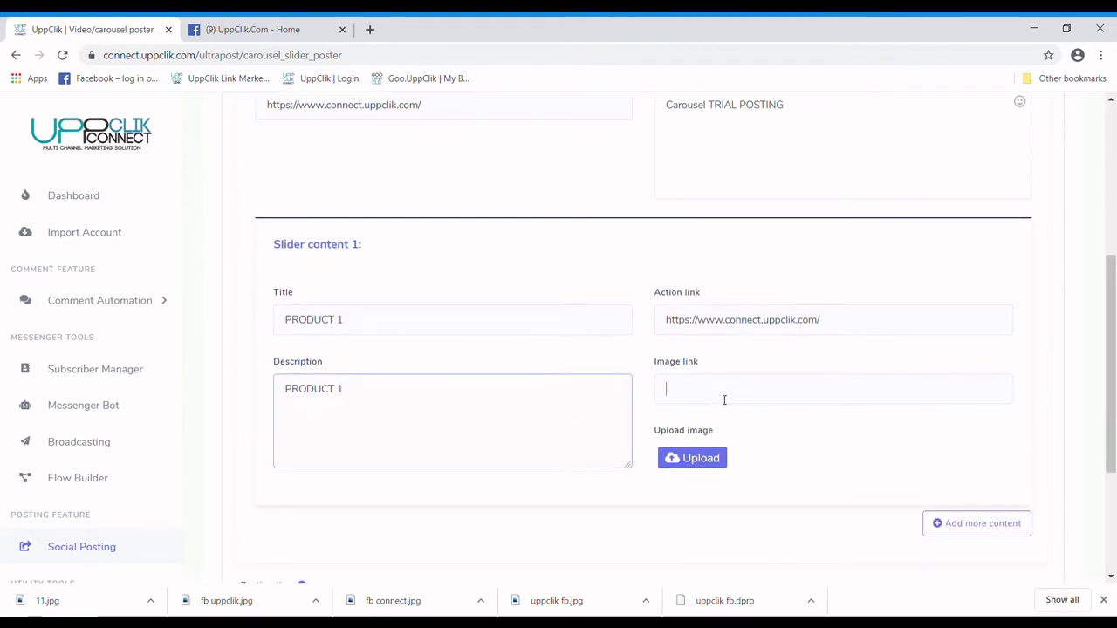
left_click(705, 460)
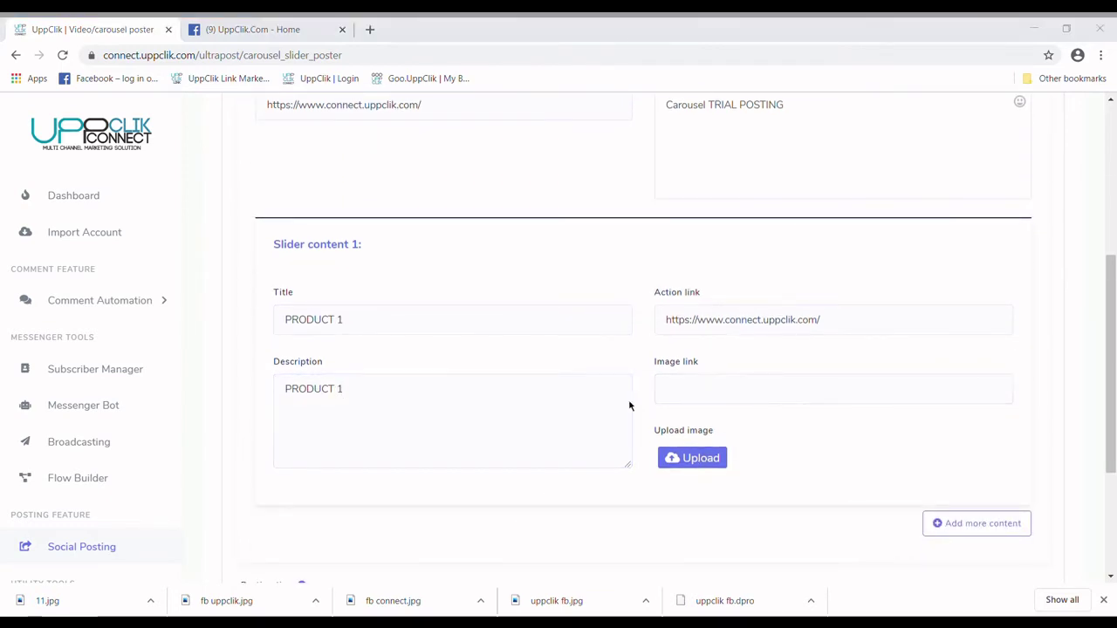
double_click(408, 154)
Add a second slider content and set its title and description to "PRODUCT 2".
scroll(727, 375, "down", 3)
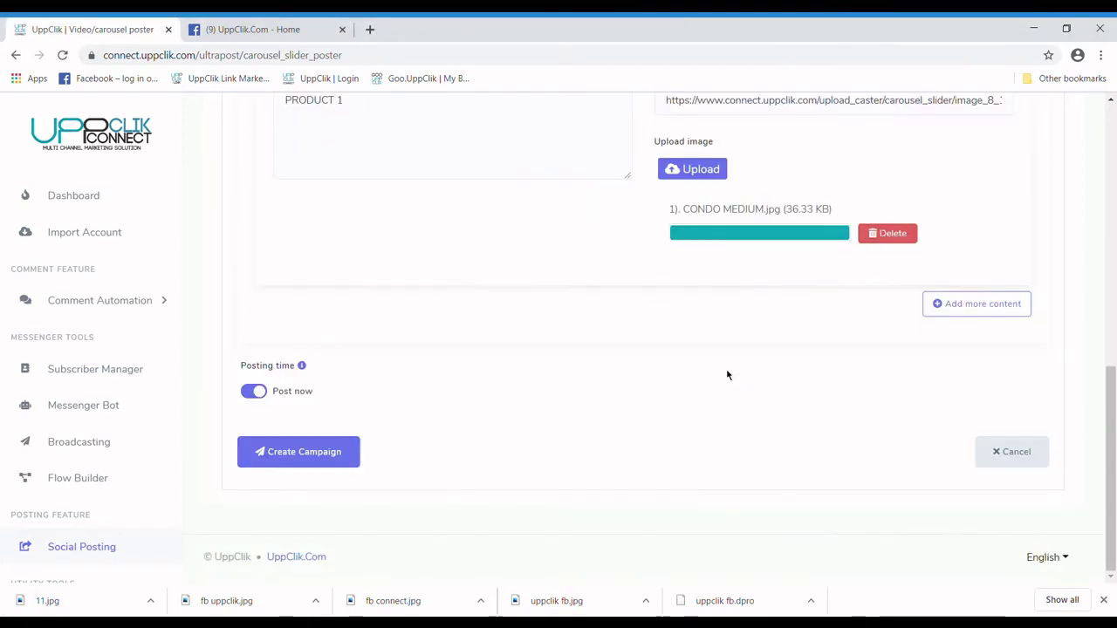
left_click(968, 304)
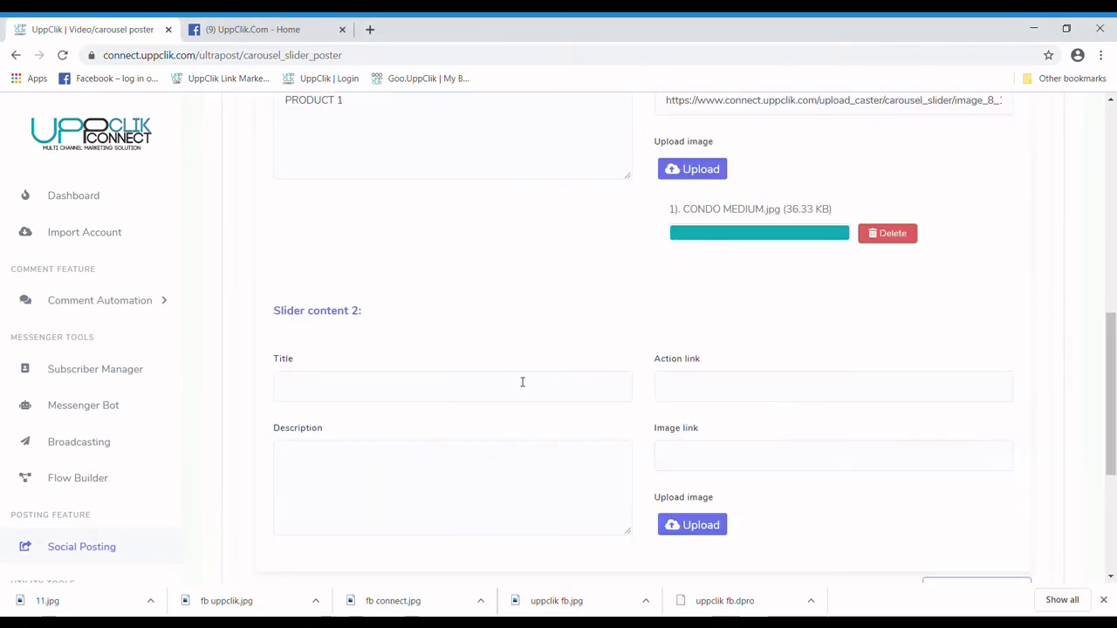
left_click(493, 393)
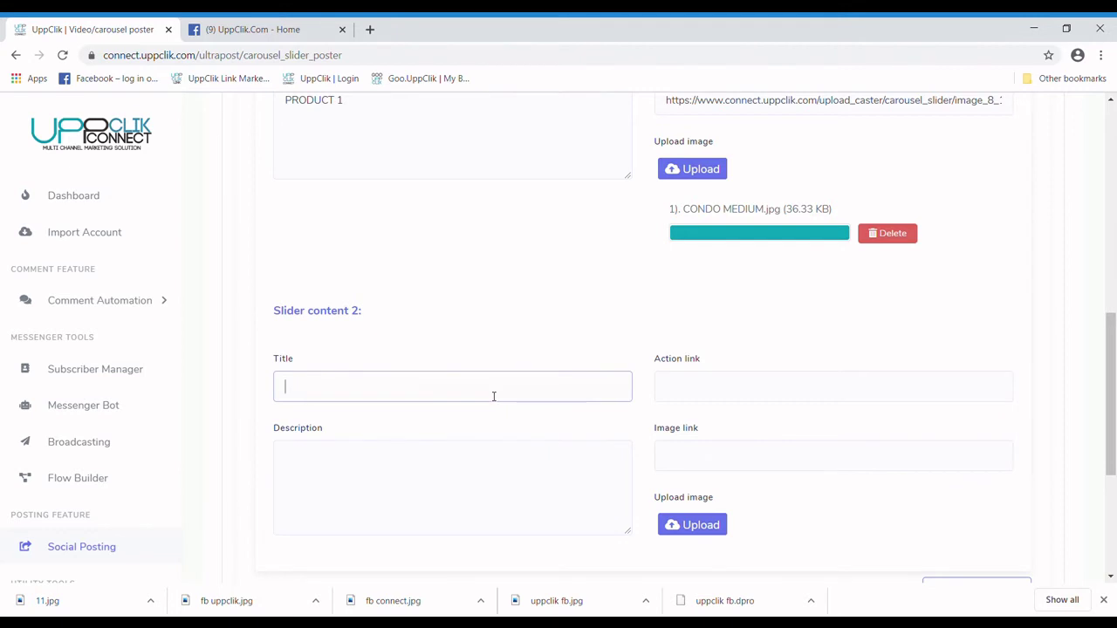
key("ctrl+v")
left_click_drag(481, 397, 219, 391)
key("ctrl+c")
left_click(348, 454)
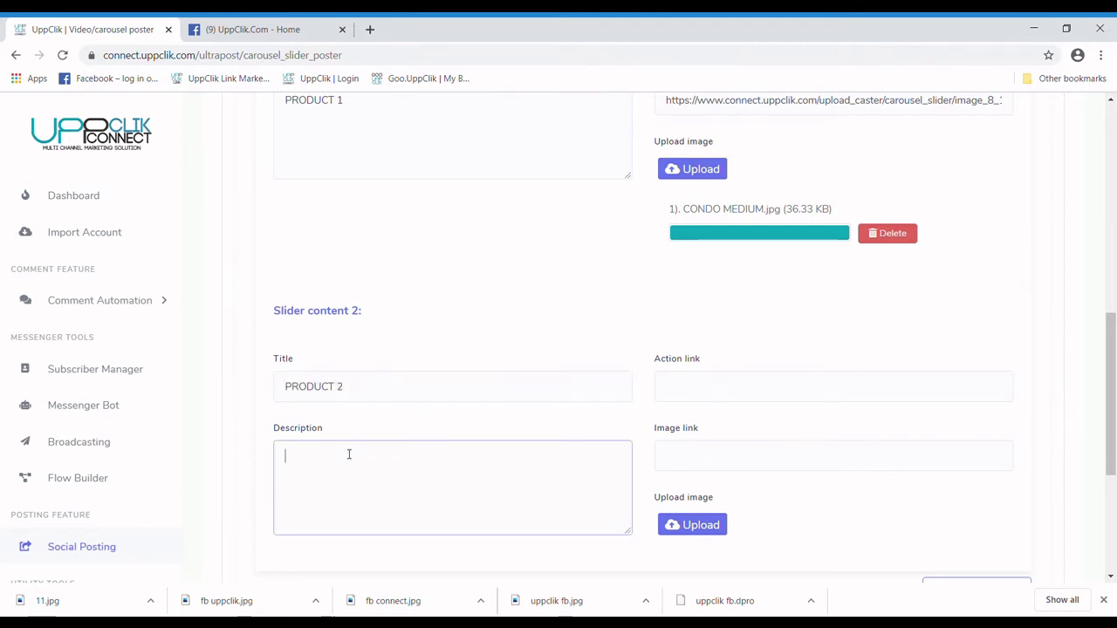
key("ctrl+v")
Copy slider content 1's action link into slider content 2 and upload the image upside down.jpg for it.
scroll(631, 411, "up", 3)
left_click_drag(858, 221, 634, 236)
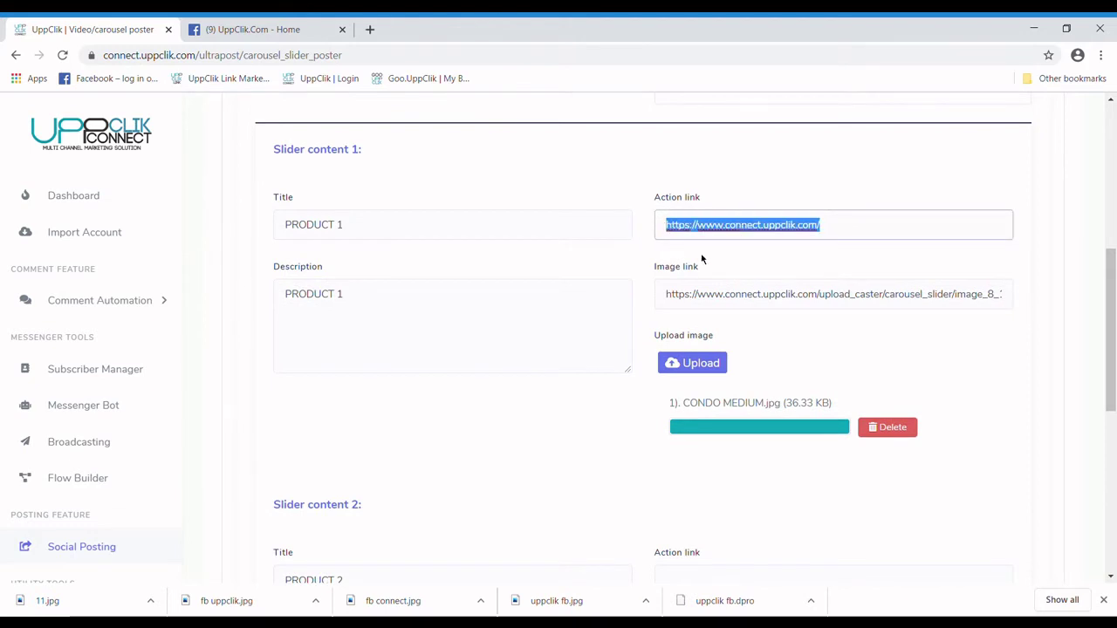
key("ctrl+c")
scroll(876, 503, "down", 3)
left_click(810, 392)
key("ctrl+v")
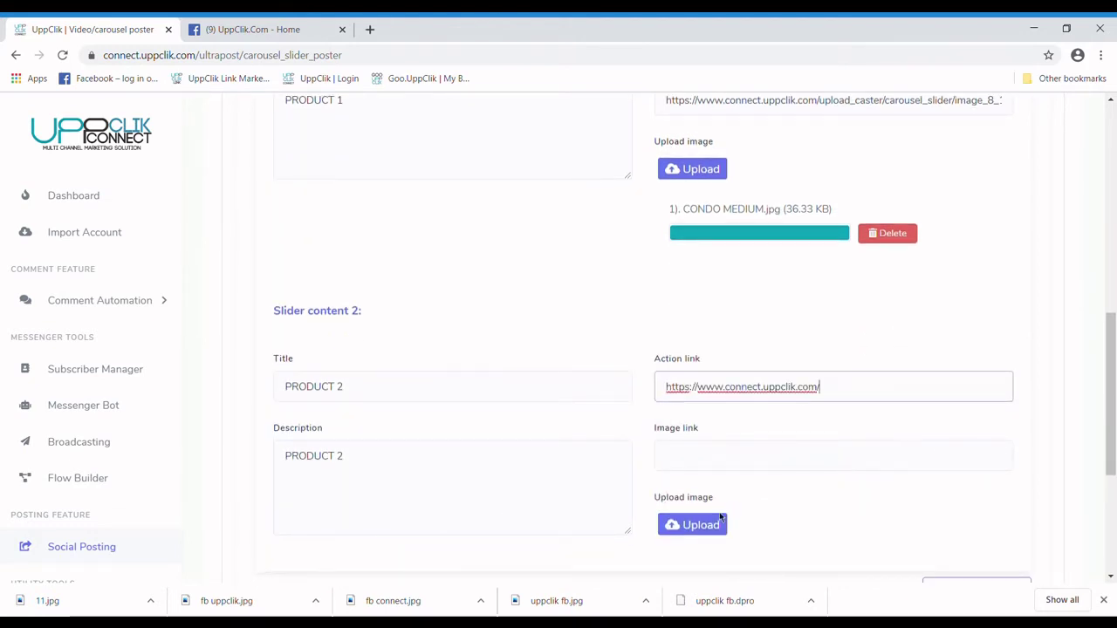
left_click(705, 532)
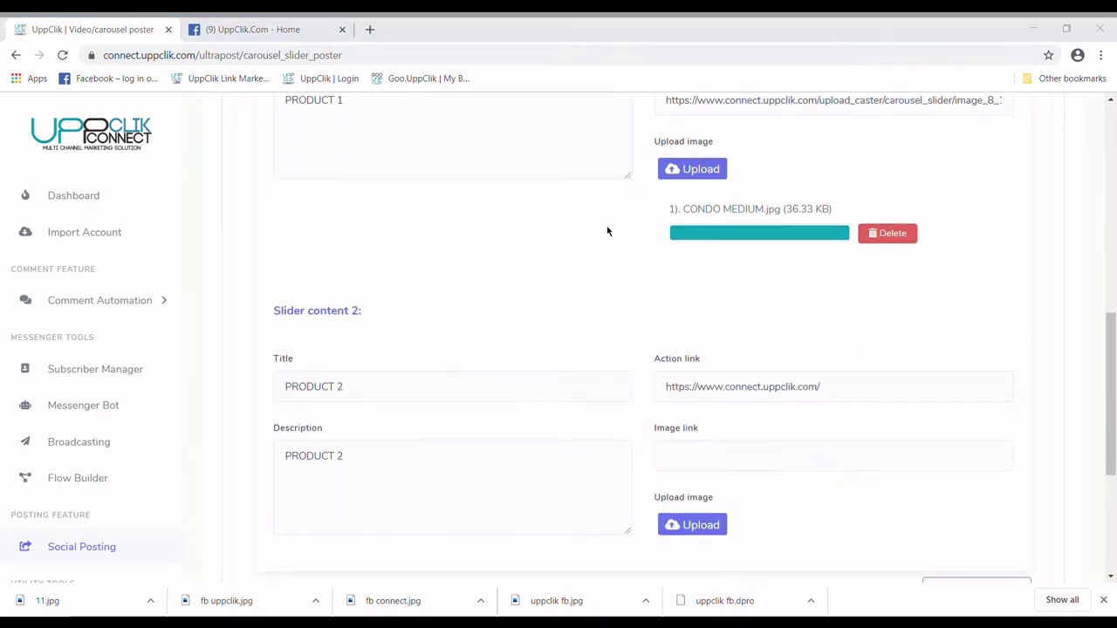
double_click(725, 230)
scroll(674, 321, "down", 3)
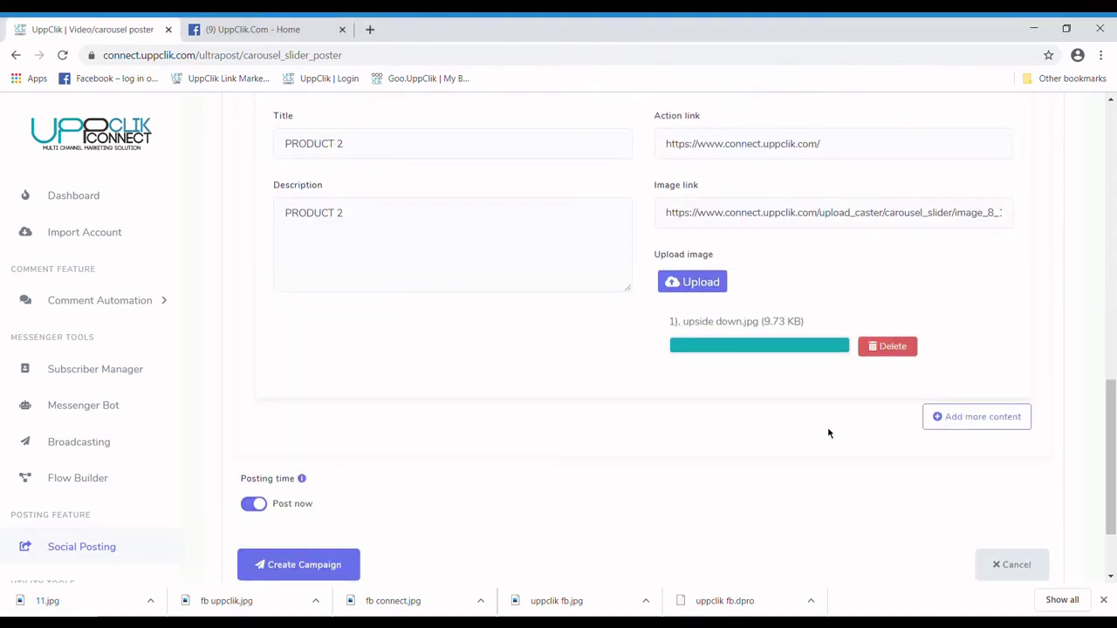
left_click(942, 428)
left_click(422, 504)
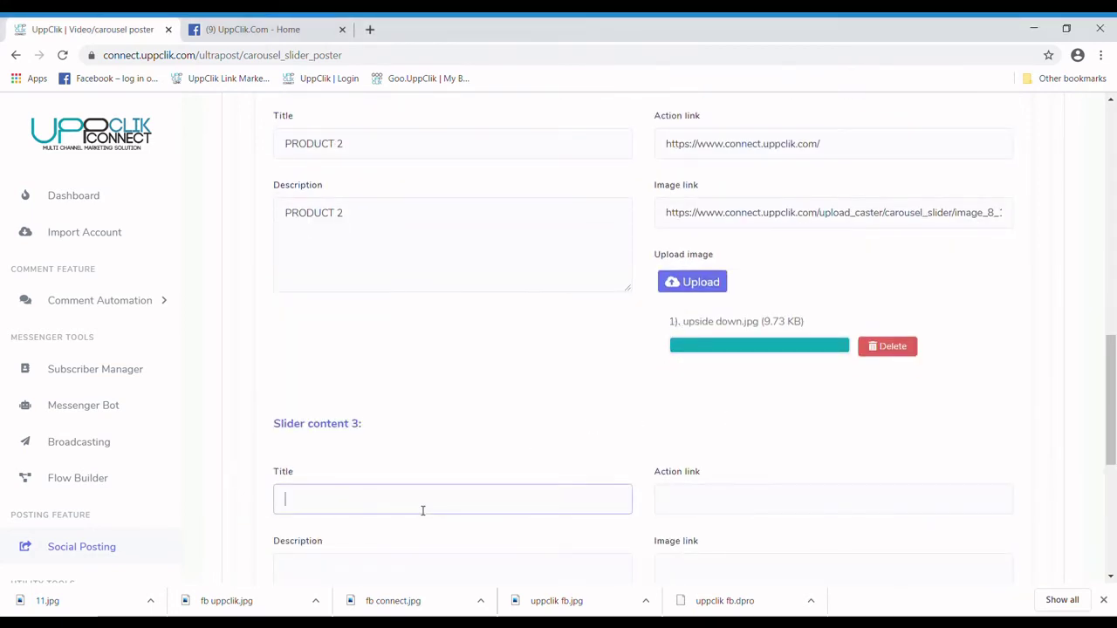
scroll(414, 442, "up", 2)
left_click_drag(868, 294, 604, 289)
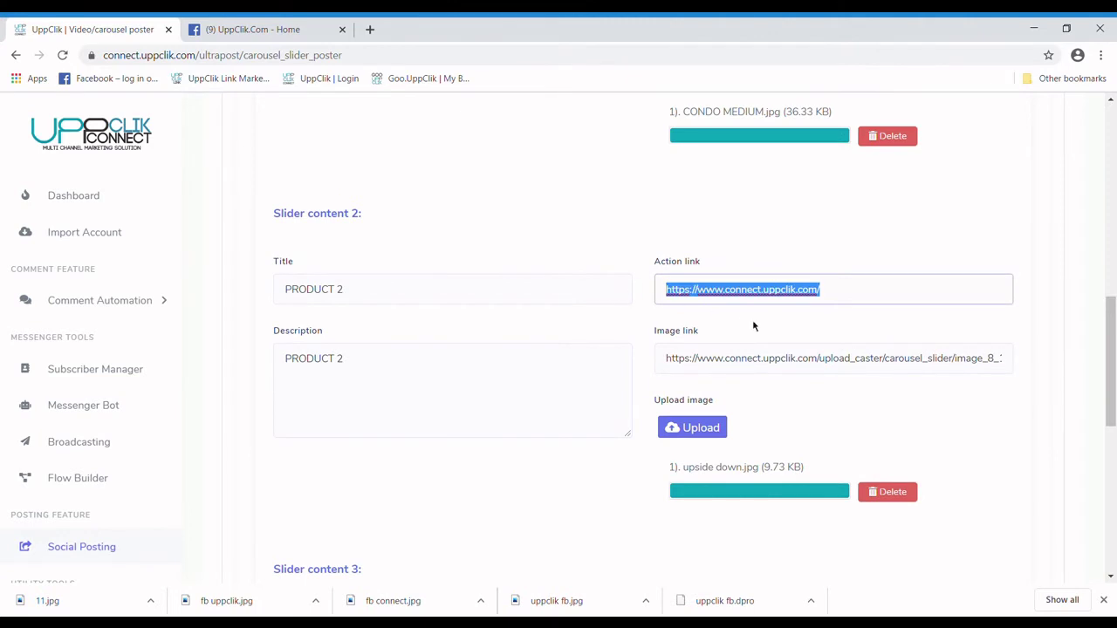
scroll(830, 394, "down", 3)
left_click(815, 453)
key("ctrl+v")
Set the title and description of slider content 3 to "PRODUCT 3", reusing the text of slider content 2.
scroll(648, 391, "up", 2)
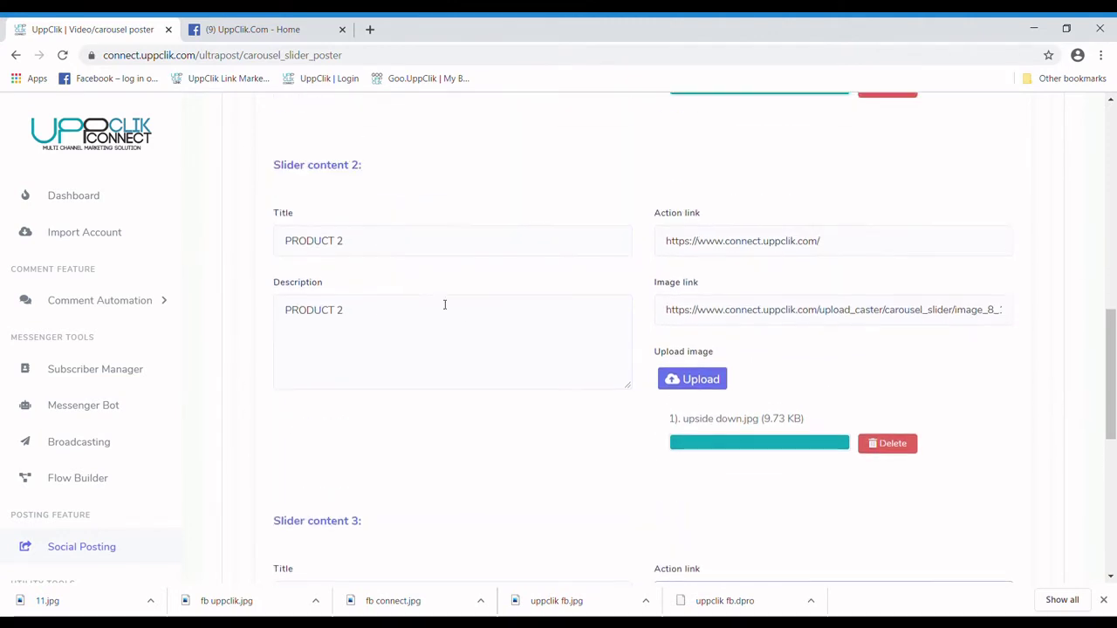
left_click_drag(444, 304, 242, 298)
scroll(430, 382, "down", 2)
left_click_drag(431, 358, 451, 471)
left_click(457, 462)
key("ctrl+v")
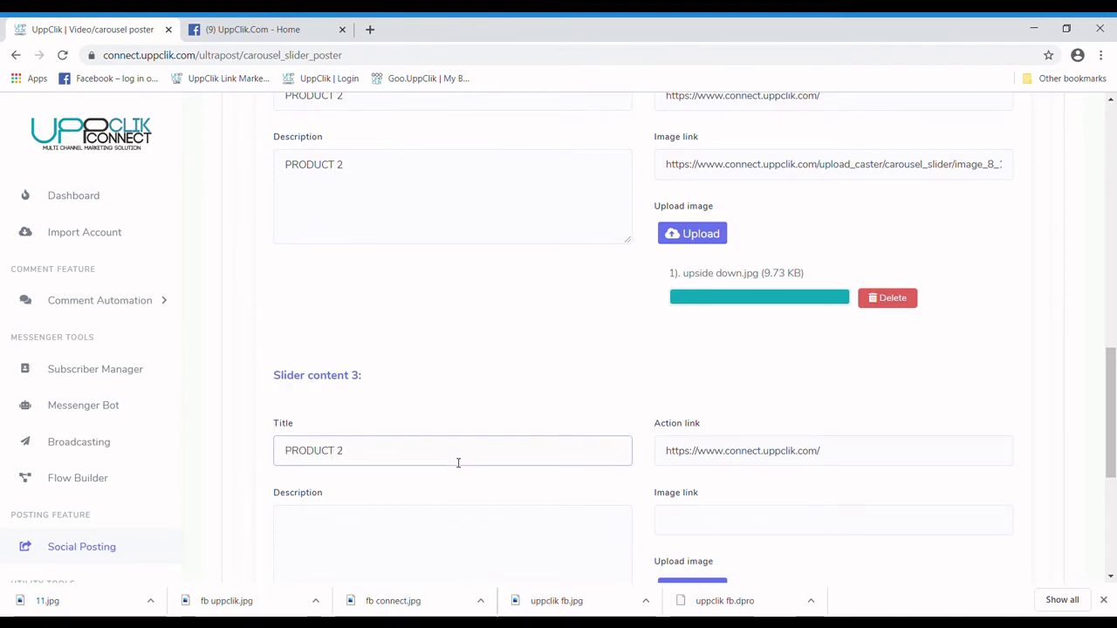
key("BackSpace")
type("3")
left_click(436, 531)
key("ctrl+v")
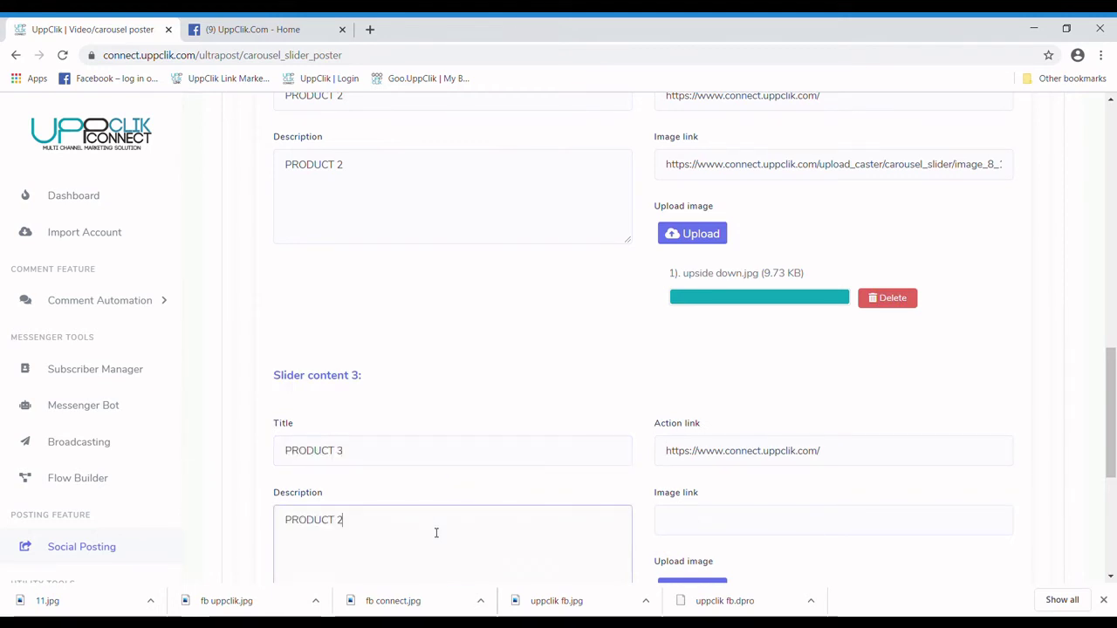
scroll(434, 532, "down", 2)
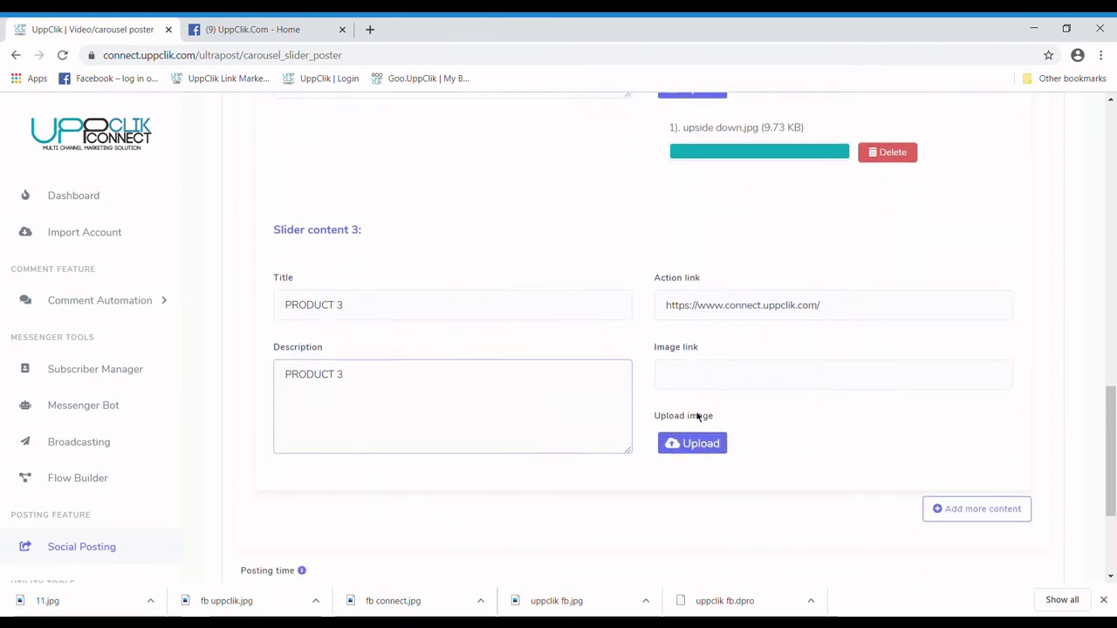
Upload the image CONDO-MAIN.png for slider content 3.
left_click(704, 445)
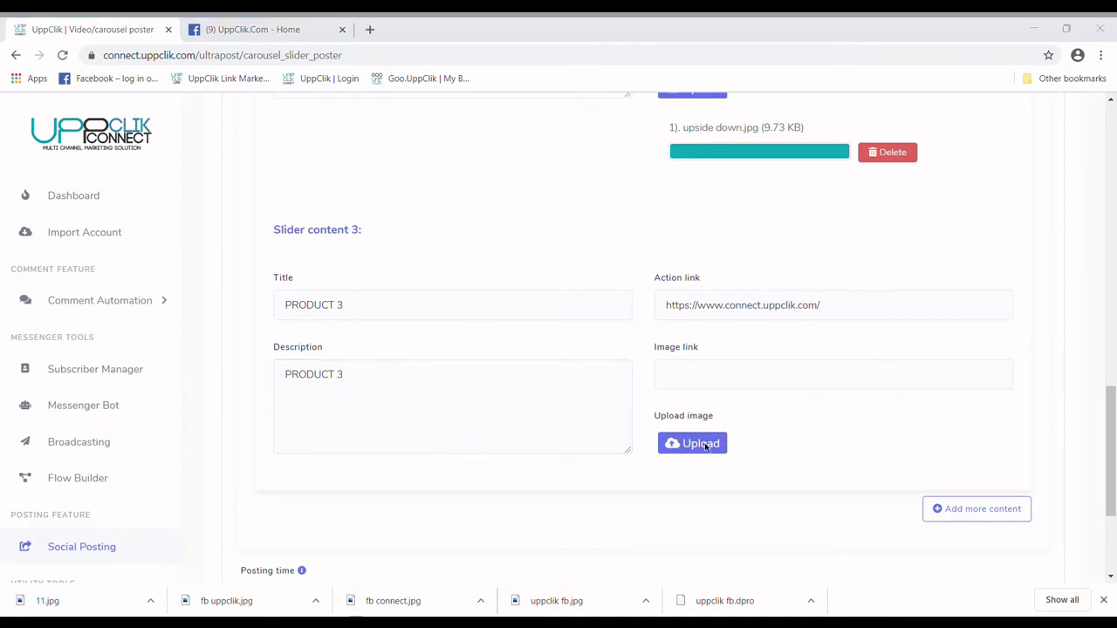
double_click(495, 145)
scroll(712, 391, "down", 3)
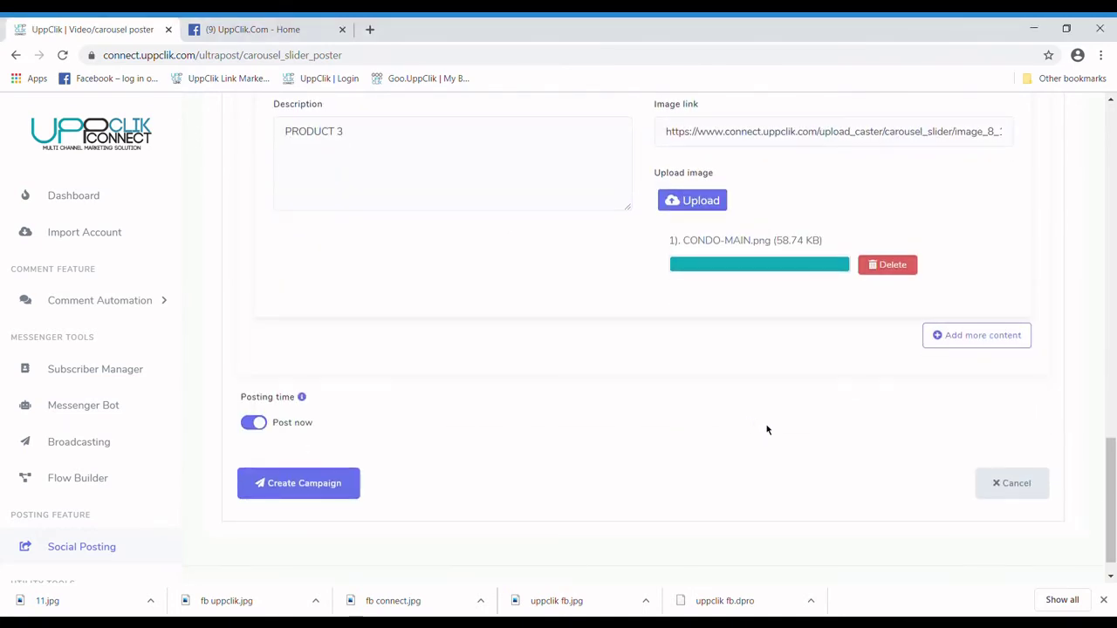
Add a fourth slider content and set its title and description to "PRODUCT 4".
left_click(934, 348)
left_click(474, 416)
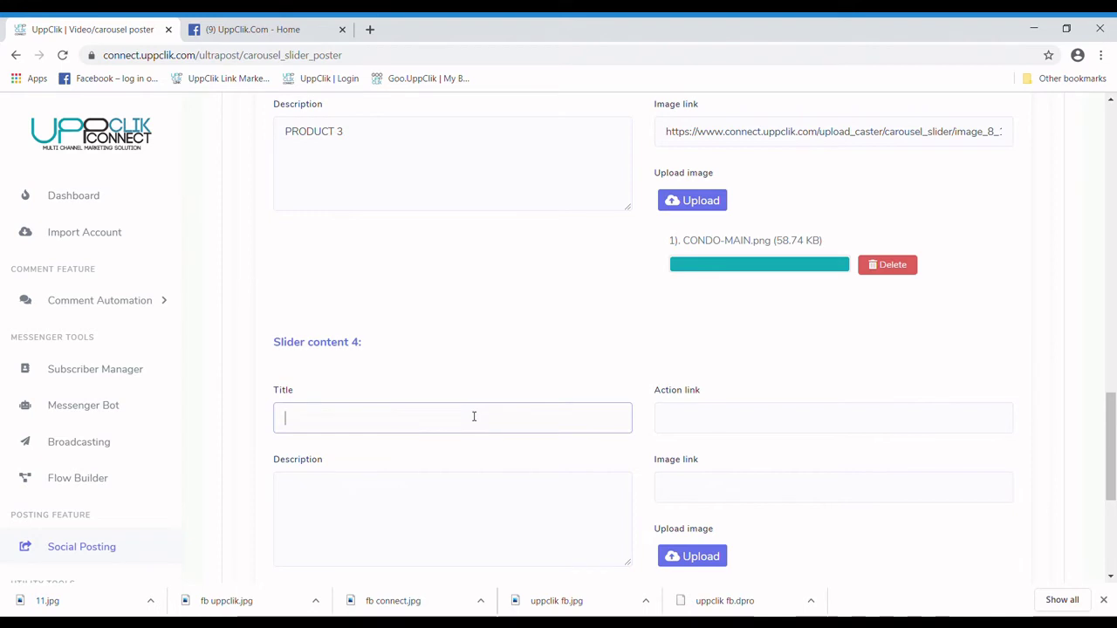
type("PRODUCT 2")
left_click_drag(461, 438, 243, 428)
left_click(412, 489)
key("ctrl+v")
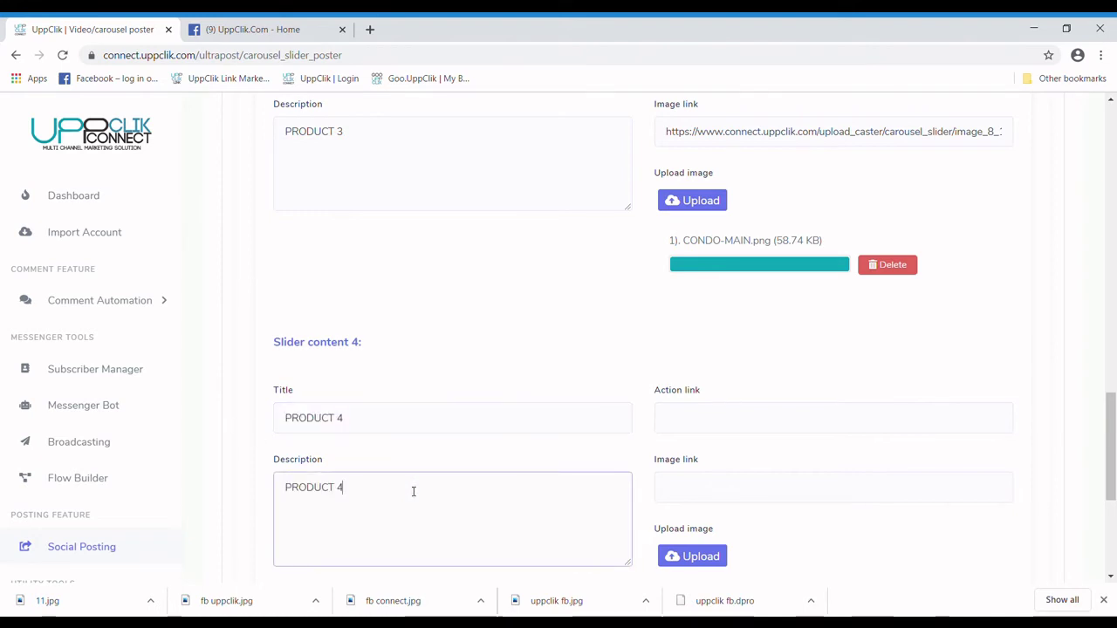
left_click(723, 416)
scroll(810, 288, "up", 2)
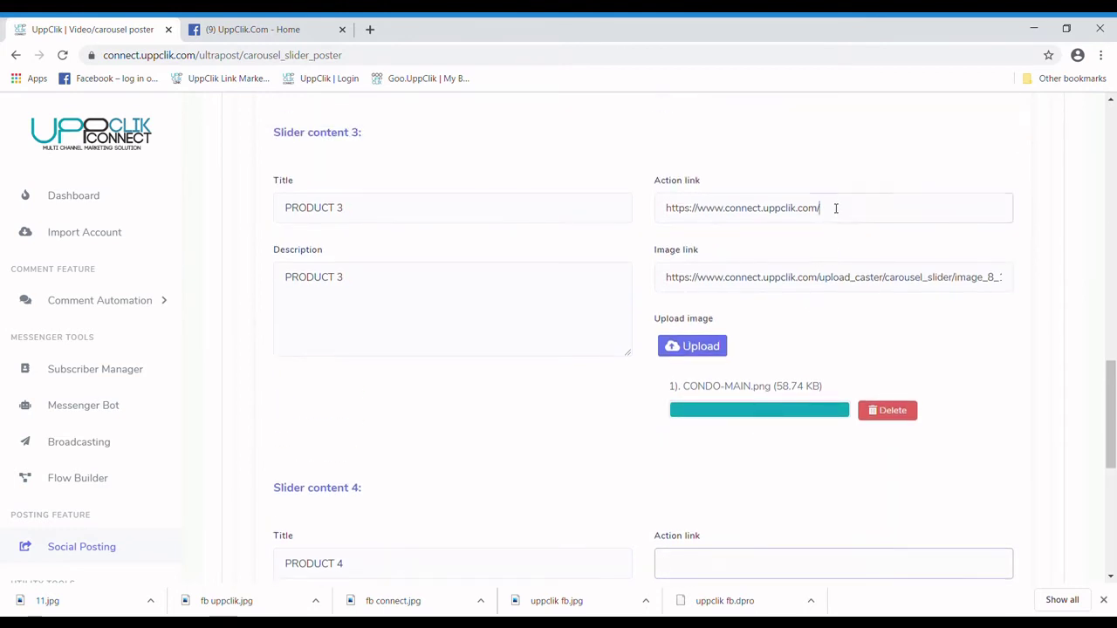
left_click_drag(835, 209, 609, 204)
scroll(743, 418, "down", 2)
left_click(742, 424)
key("ctrl+v")
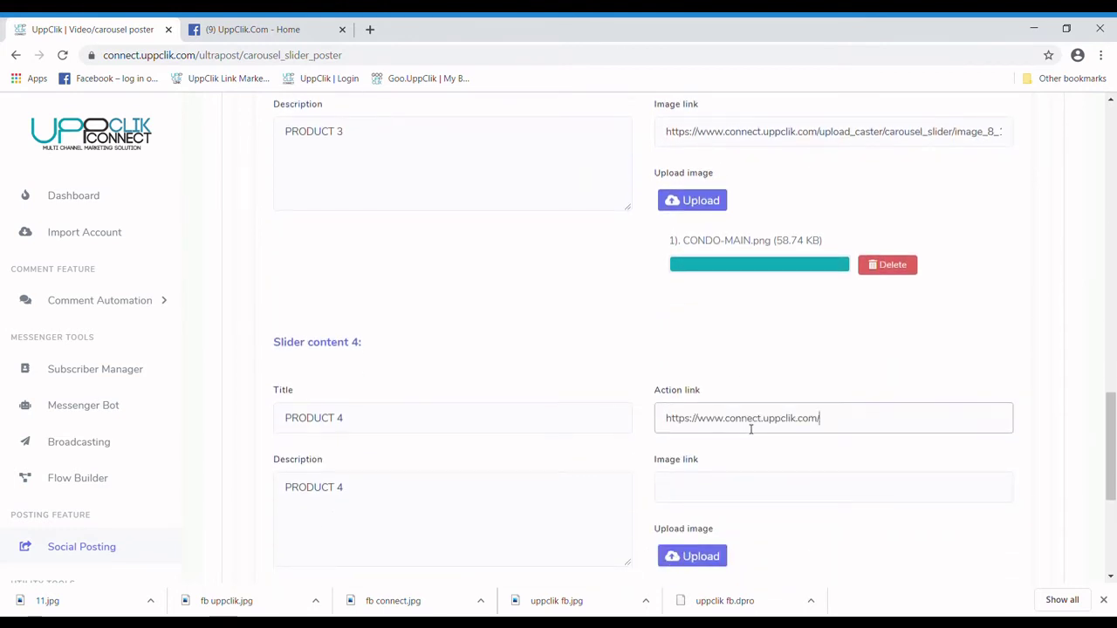
Upload the image LANDED.jpg for slider content 4.
left_click(747, 508)
left_click(698, 556)
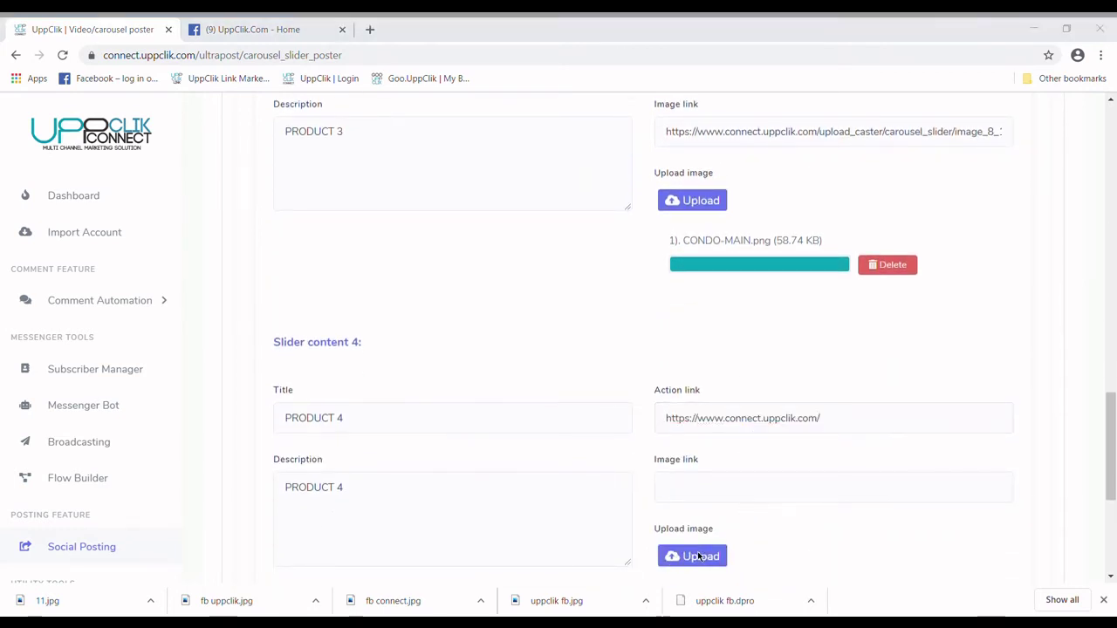
double_click(234, 232)
scroll(648, 404, "down", 5)
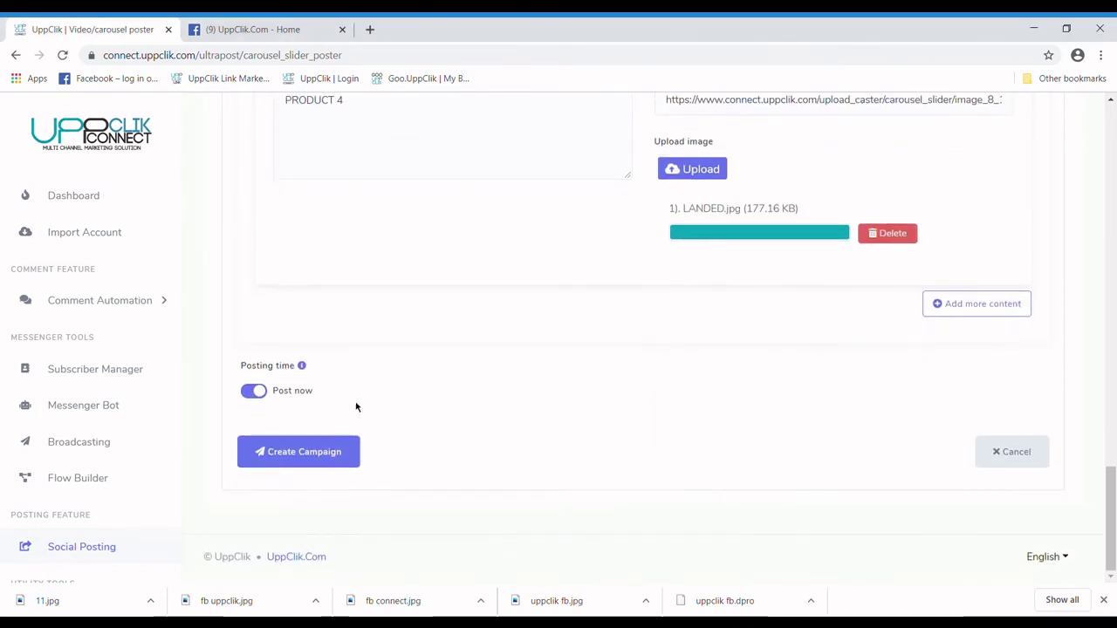
left_click(253, 391)
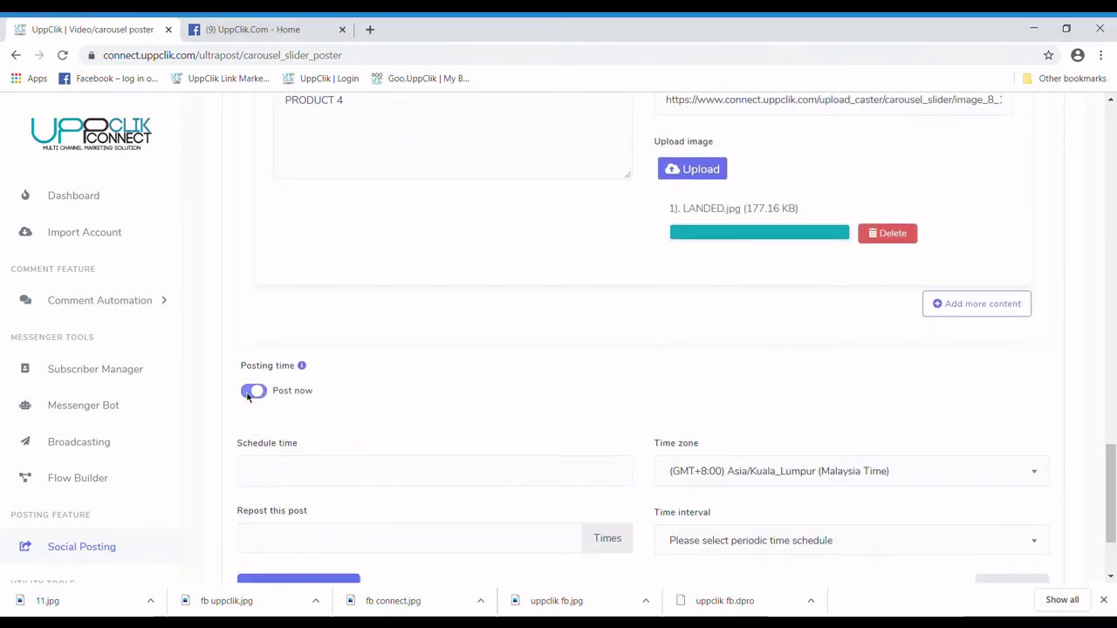
left_click(376, 480)
left_click(422, 393)
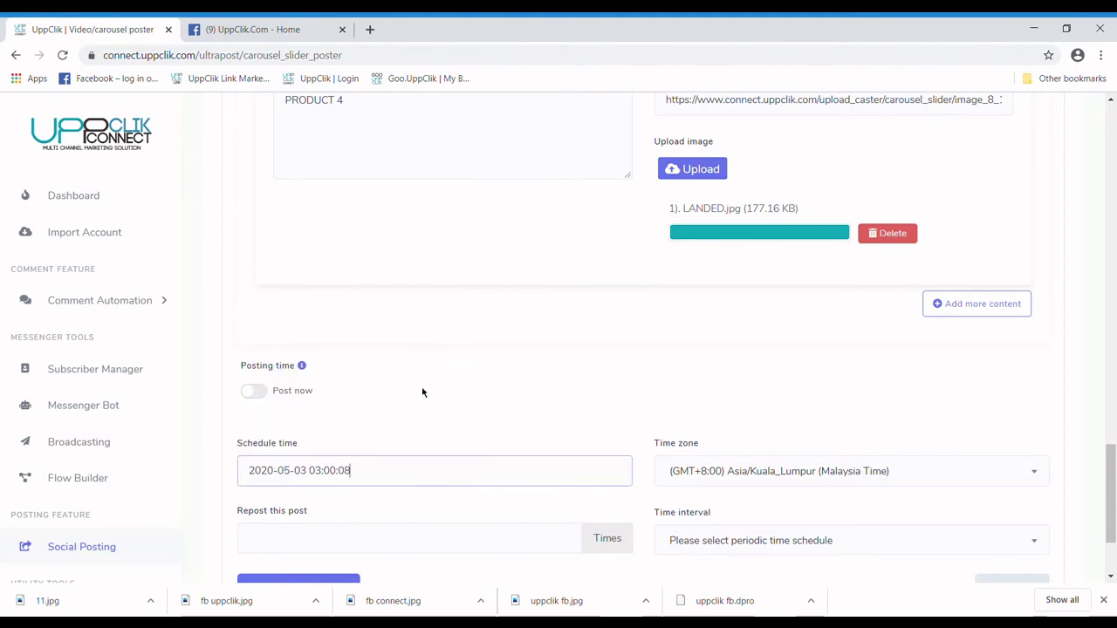
Set the schedule's time zone to (GMT+8:00) Asia/Irkutsk (Irkutsk Time).
scroll(701, 414, "down", 3)
left_click(760, 344)
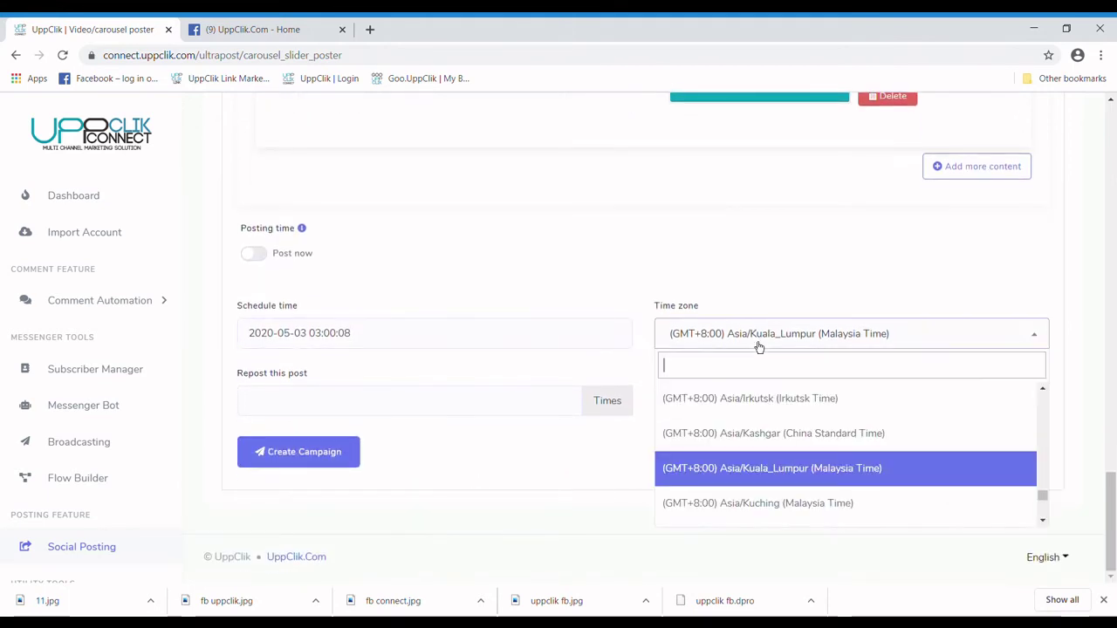
left_click(762, 415)
Set the scheduled post to be reposted 4 times.
left_click(760, 410)
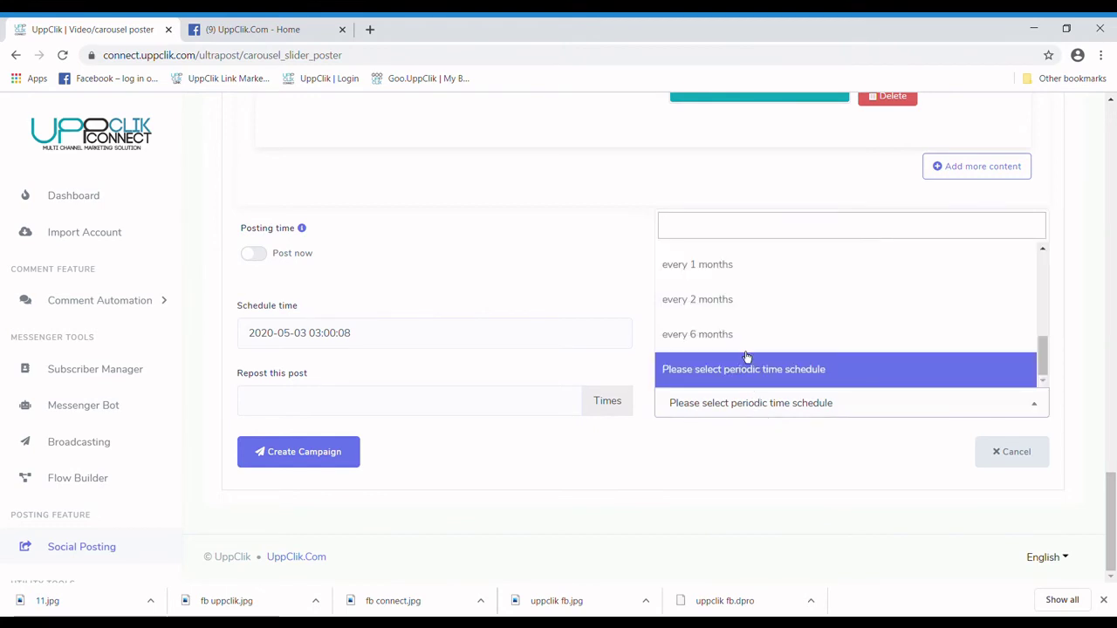
left_click(562, 403)
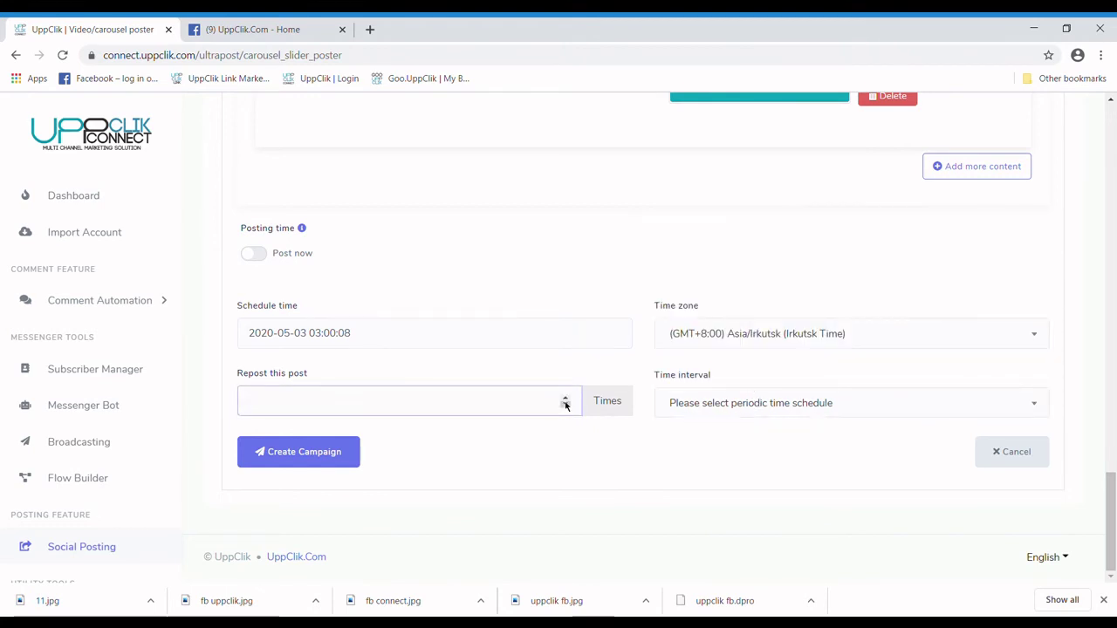
left_click(565, 400)
left_click(565, 400)
left_click(565, 400)
left_click(566, 400)
Look through the available time intervals for reposting without choosing one.
left_click(718, 405)
scroll(721, 309, "up", 3)
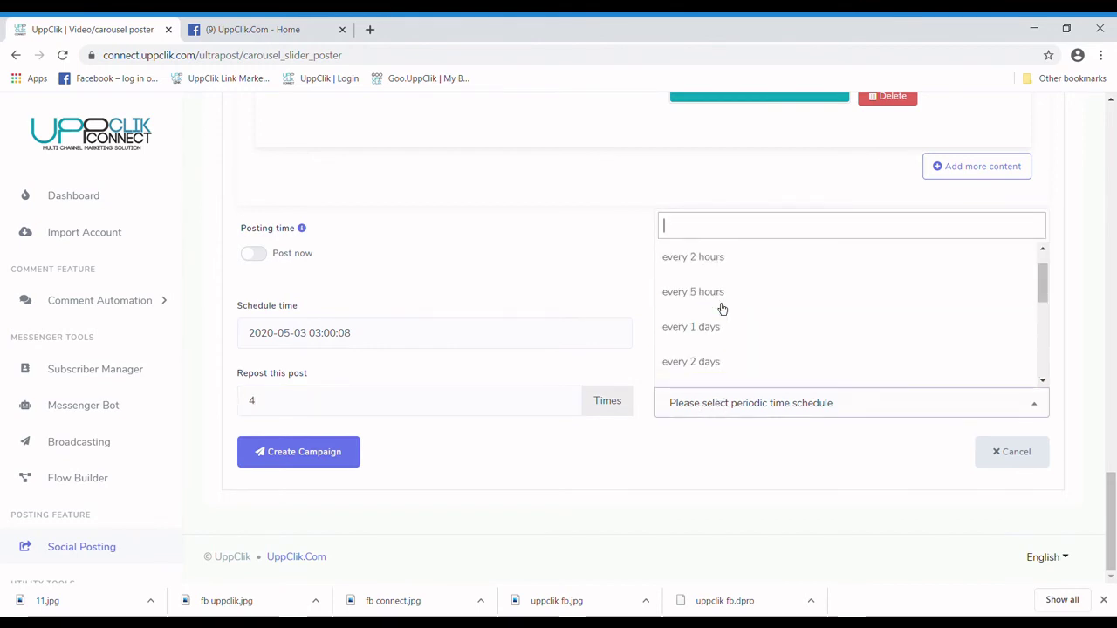
scroll(723, 308, "down", 2)
scroll(720, 314, "down", 3)
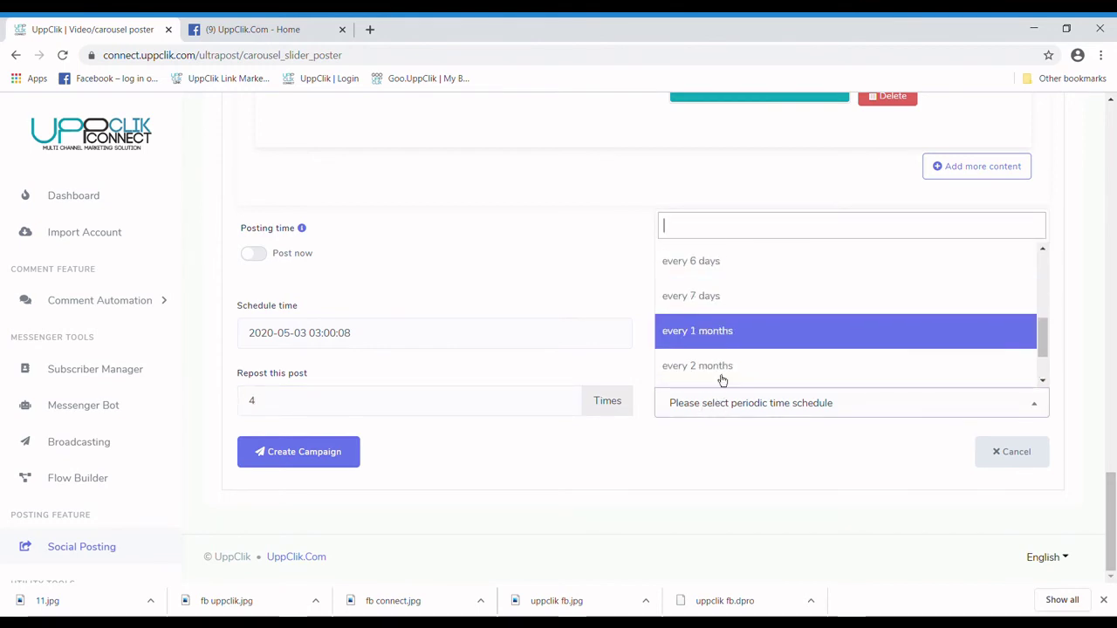
left_click(716, 471)
Set the time zone back to (GMT+8:00) Asia/Kuala_Lumpur (Malaysia Time) and turn immediate posting back on.
left_click(758, 341)
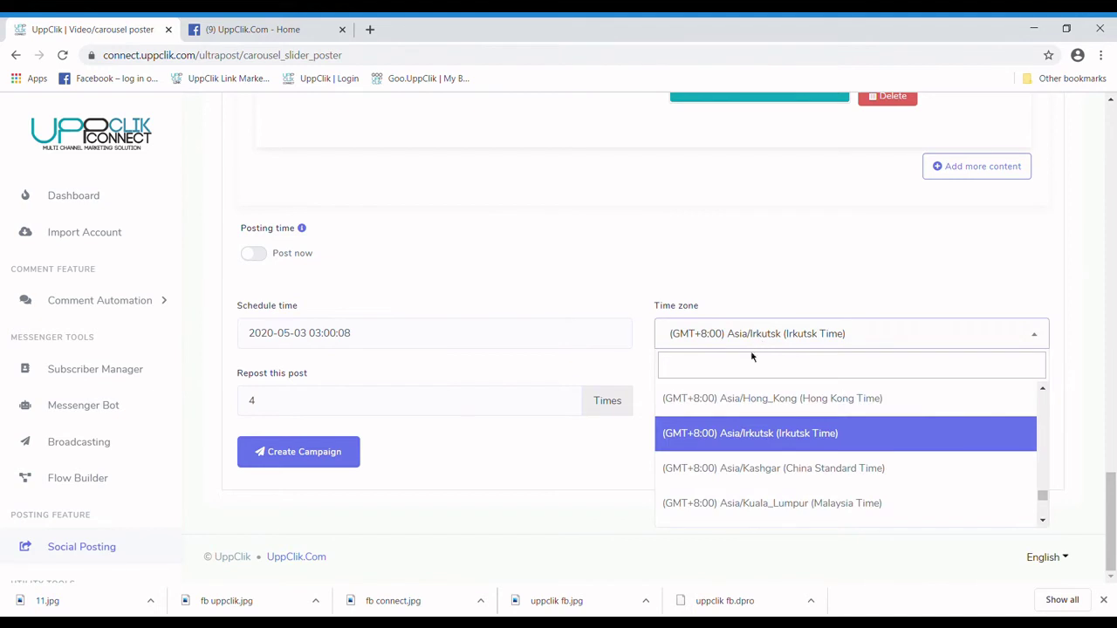
left_click(767, 503)
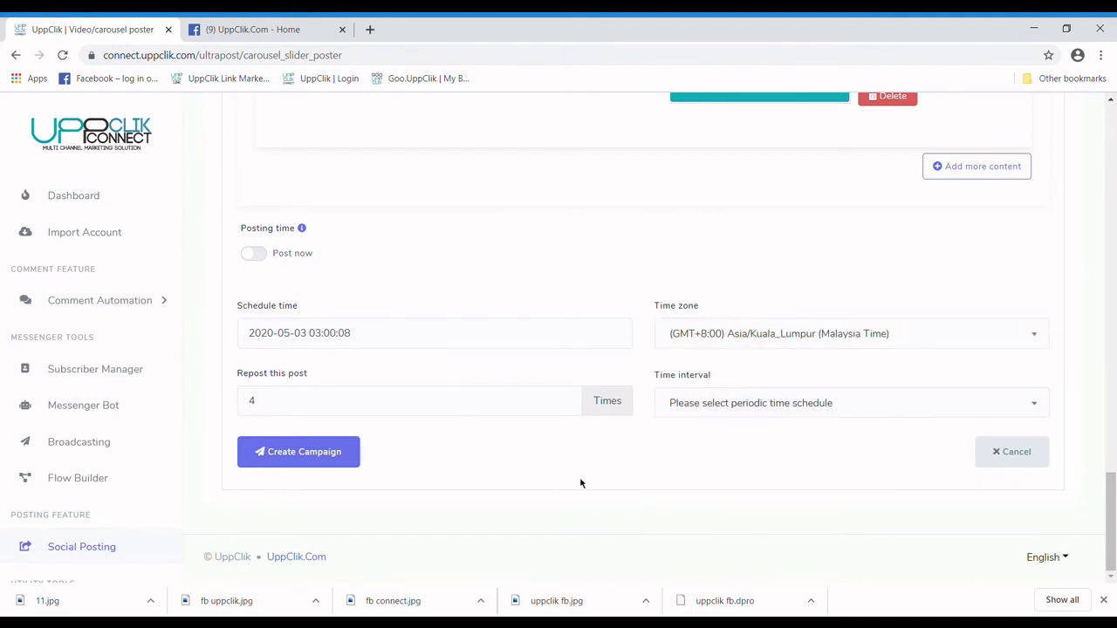
left_click(255, 253)
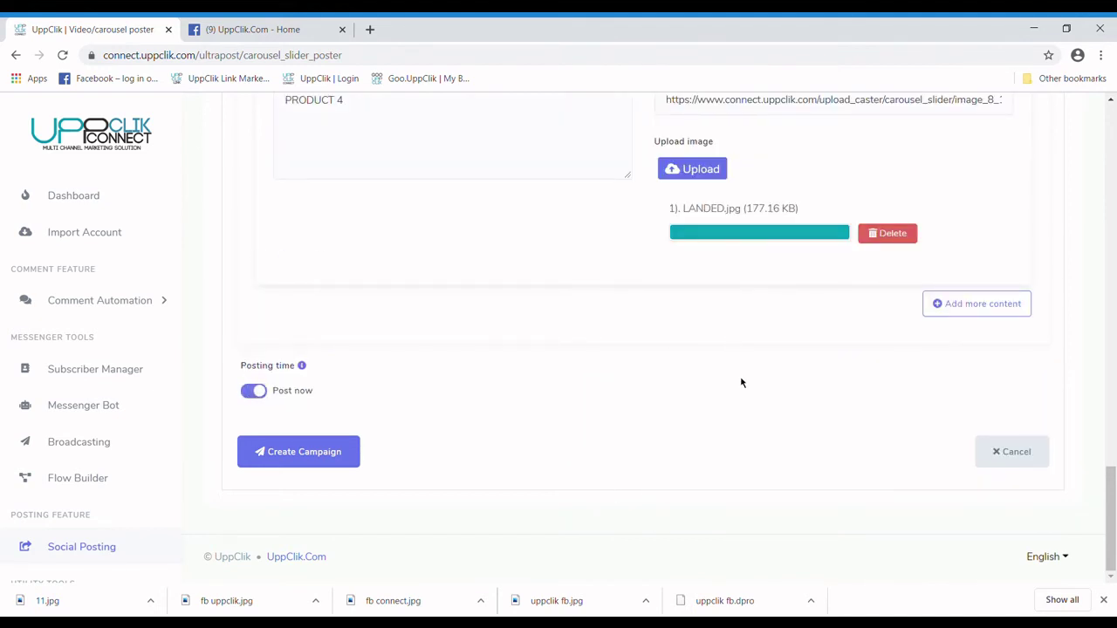
Review the slider contents of the carousel and create the campaign for immediate posting.
scroll(740, 381, "up", 8)
scroll(749, 387, "up", 7)
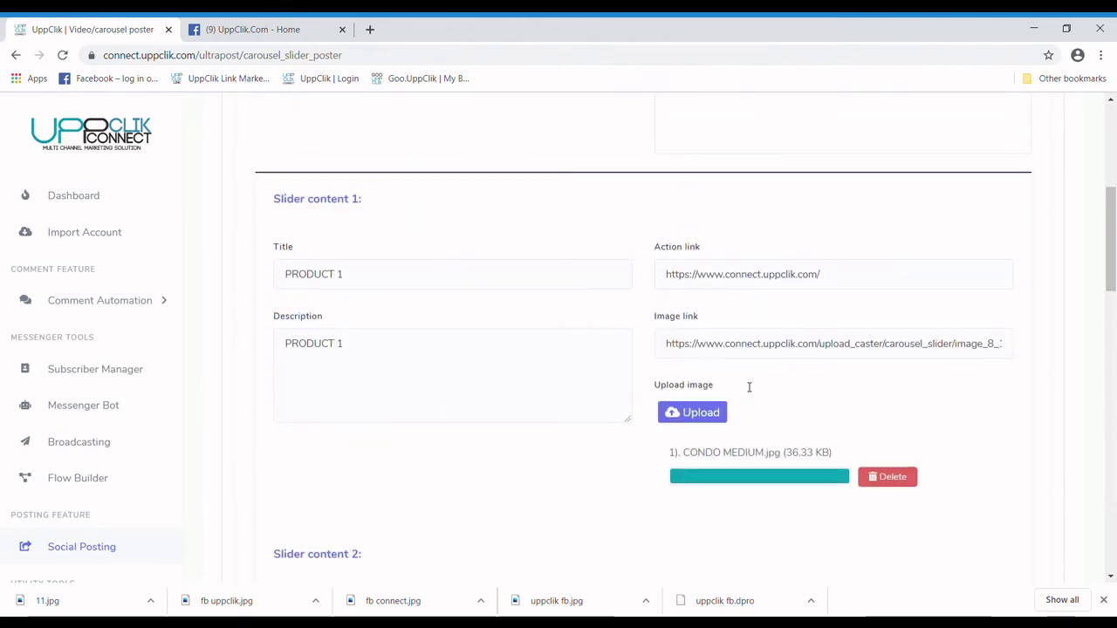
scroll(749, 387, "down", 13)
scroll(756, 397, "down", 2)
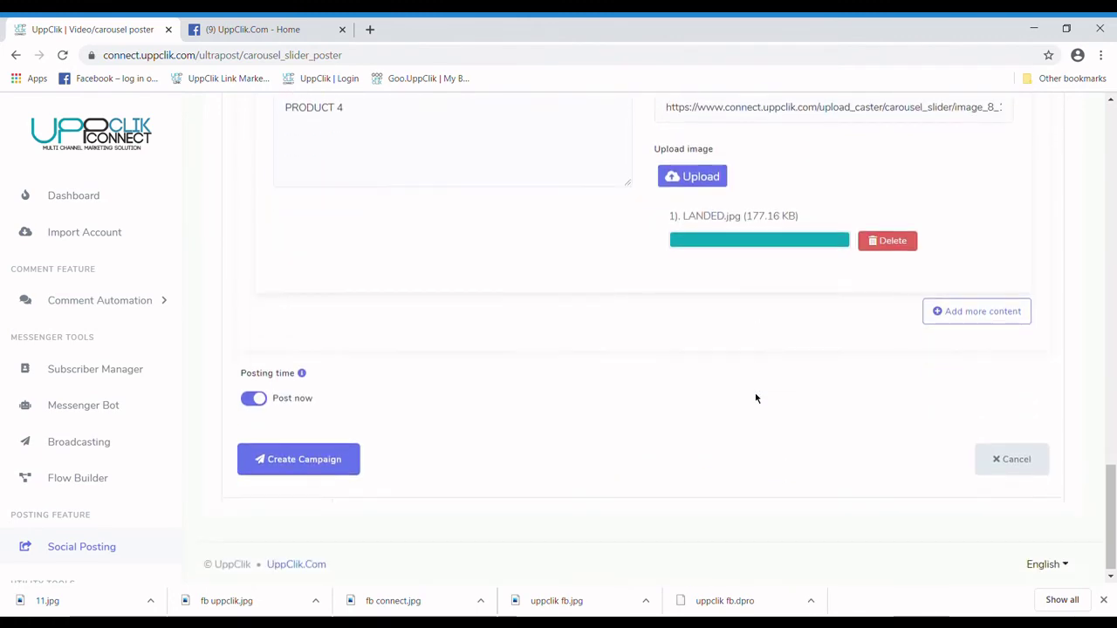
left_click(303, 452)
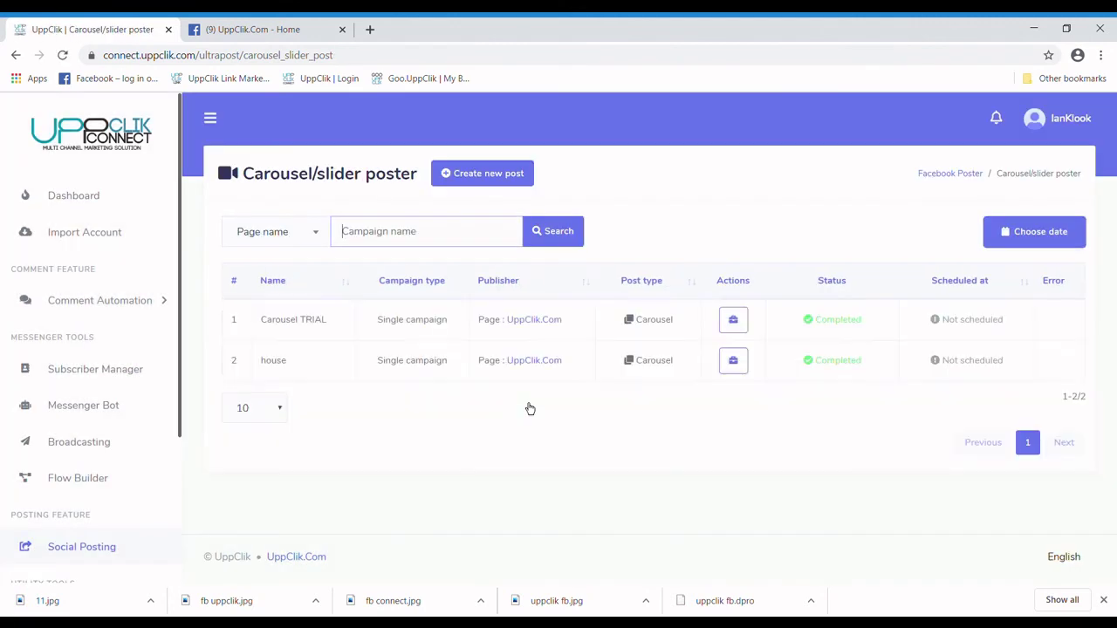
Open the published Facebook post of the Carousel TRIAL campaign and highlight its caption "Carousel TRIAL POSTING".
left_click(743, 328)
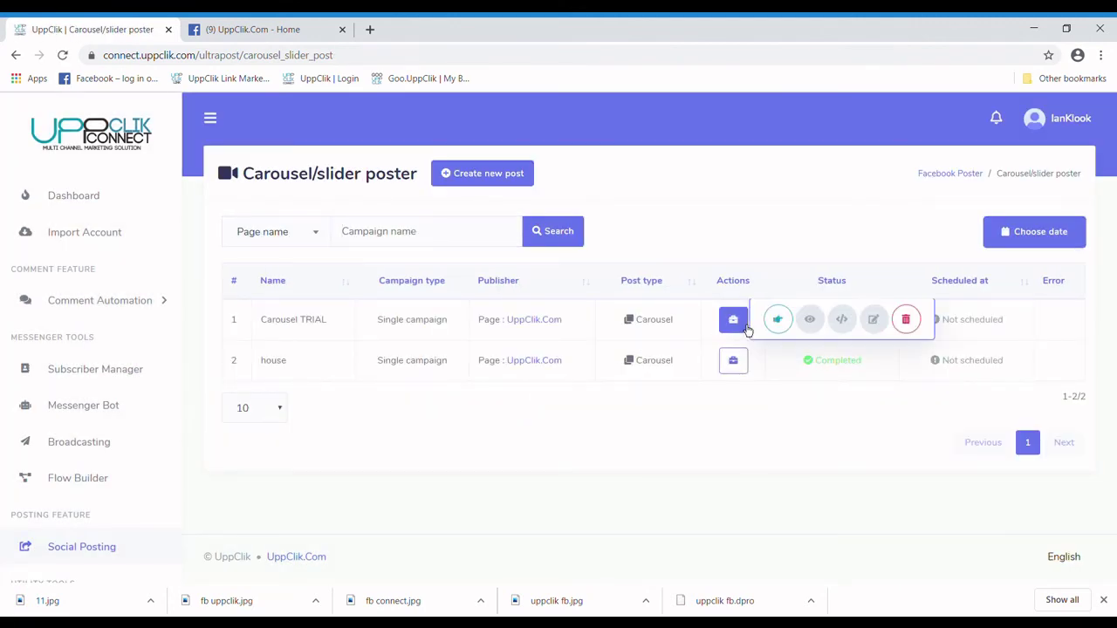
left_click(777, 321)
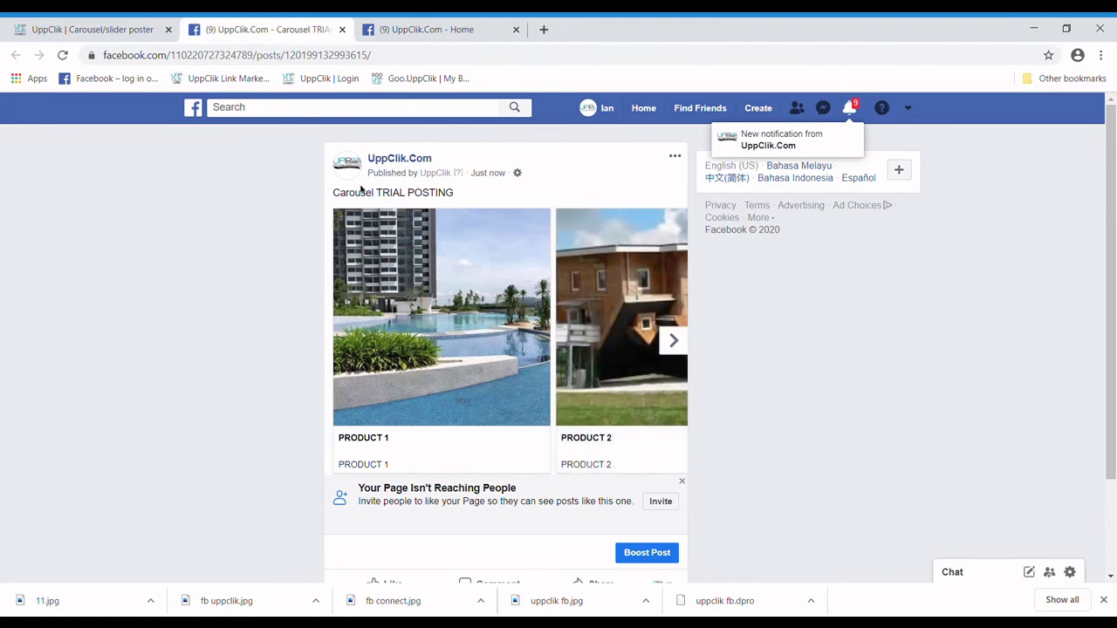
left_click_drag(342, 199, 498, 203)
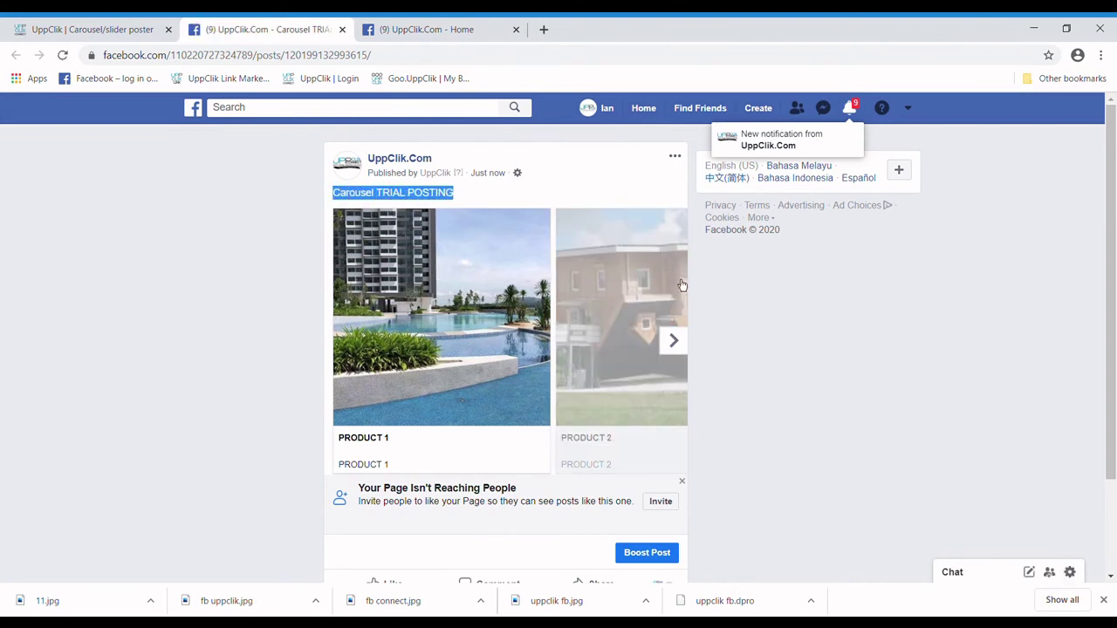
Browse the published carousel through to its final slide and back to the PRODUCT 1 slide.
left_click(683, 351)
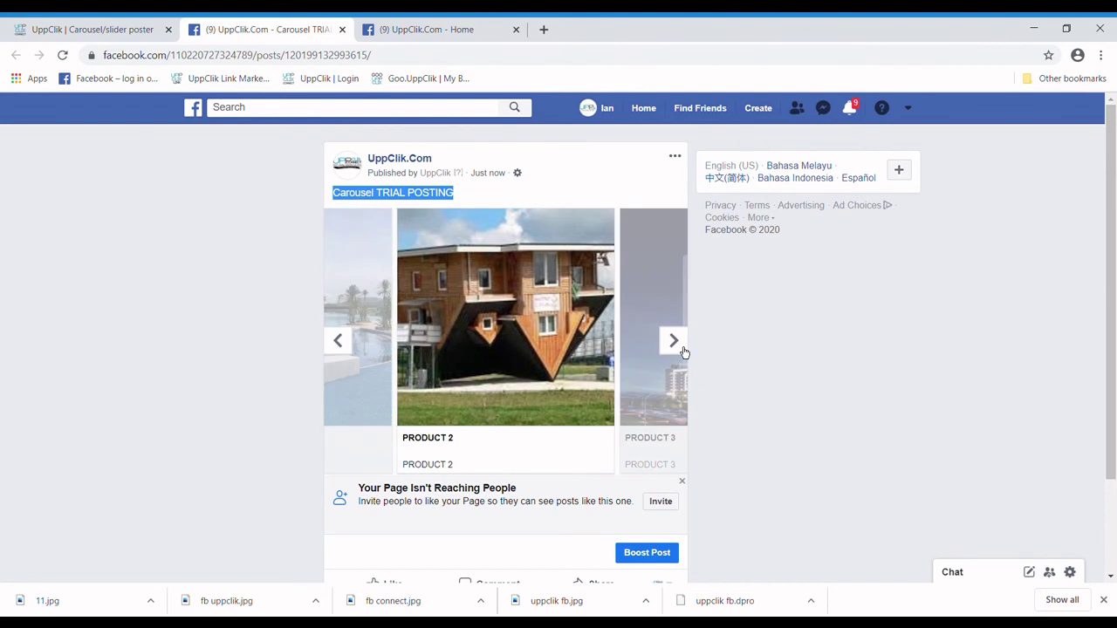
left_click(683, 352)
left_click(684, 352)
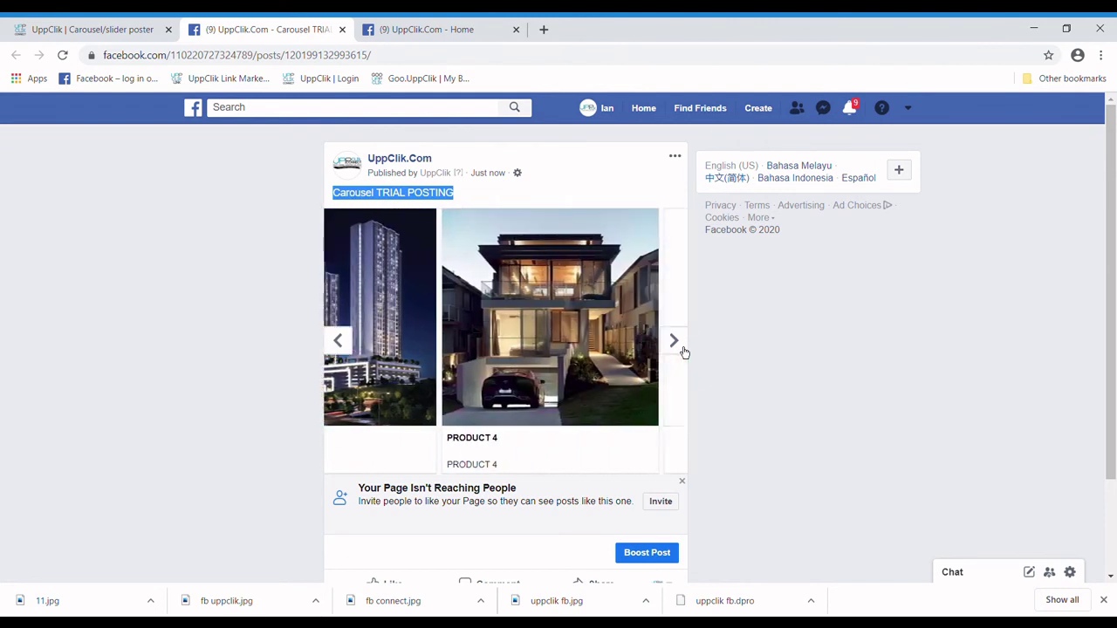
left_click(684, 352)
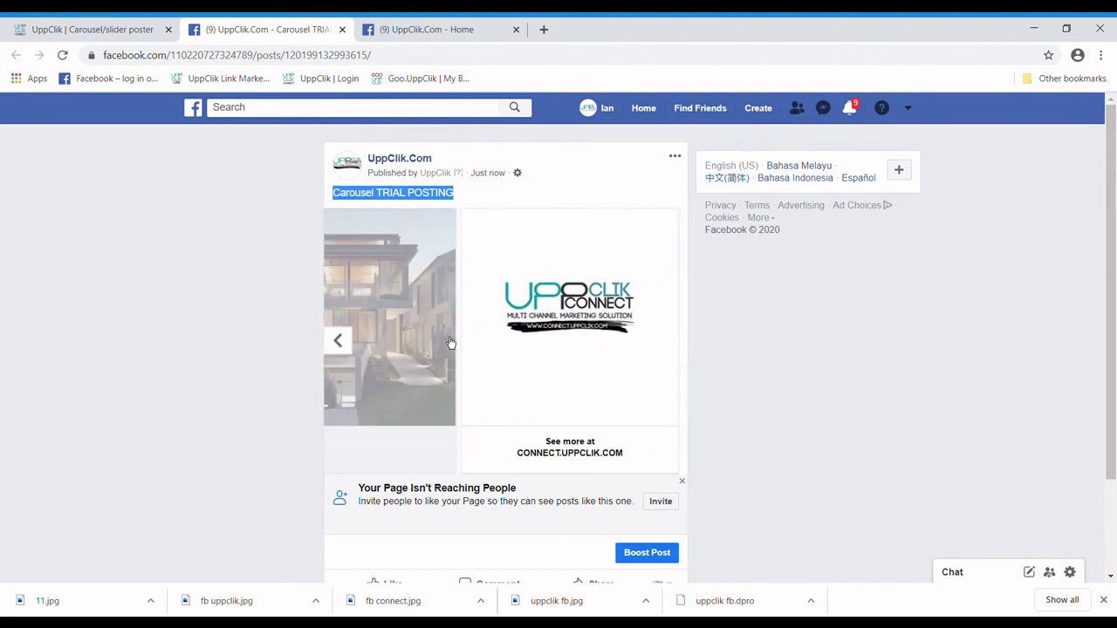
left_click(348, 352)
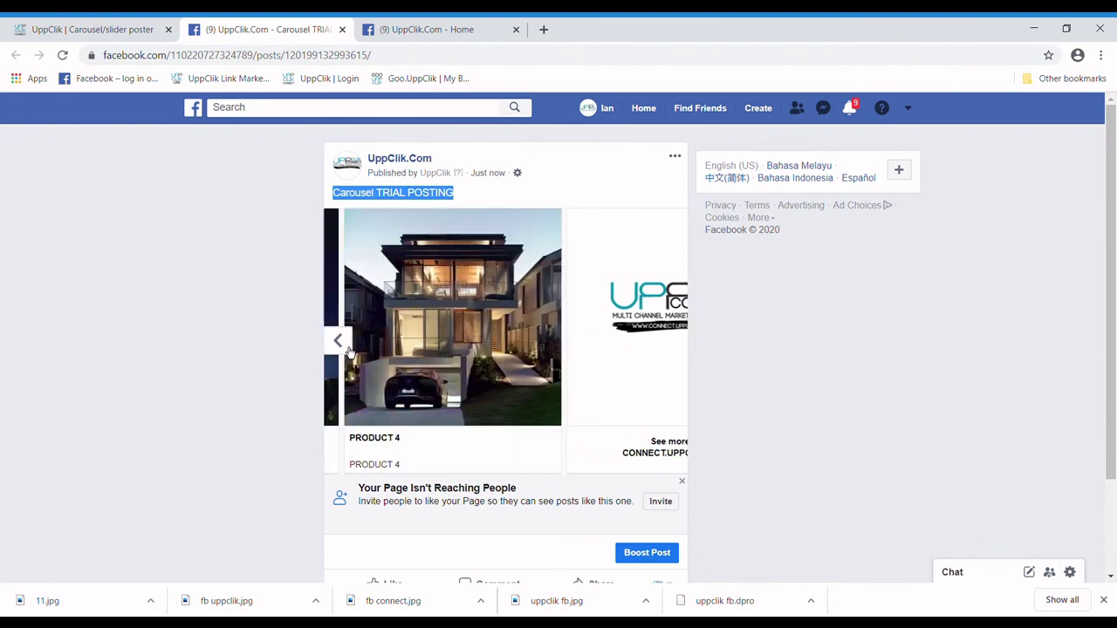
left_click(347, 352)
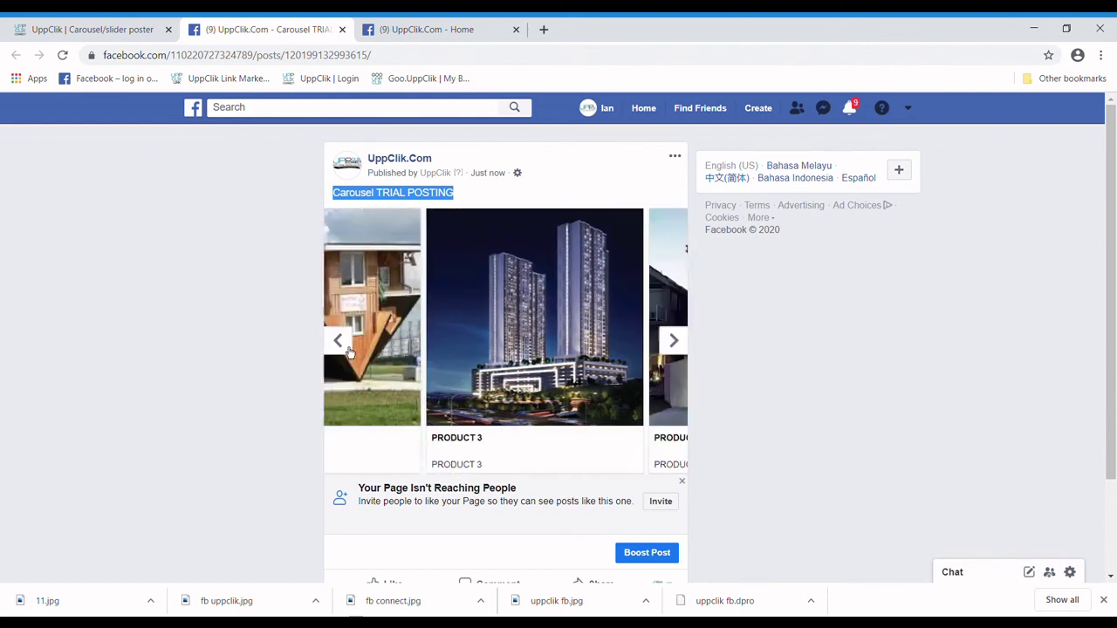
left_click(347, 352)
left_click(348, 351)
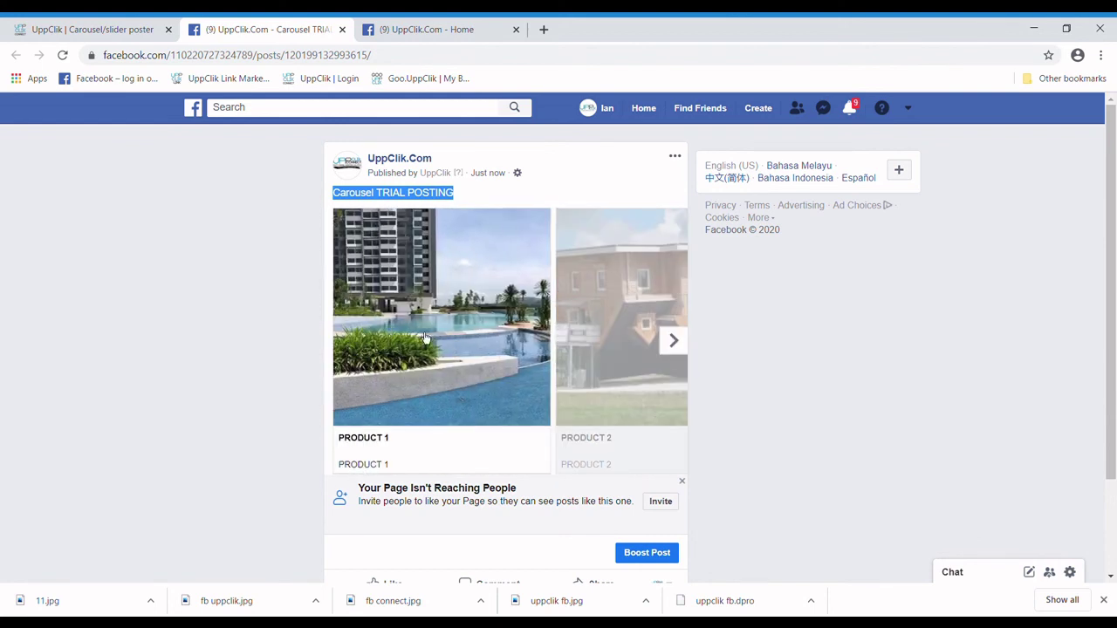
Test the links of the PRODUCT 1 slide and the final "See more at" slide, returning to the post after each.
left_click(380, 474)
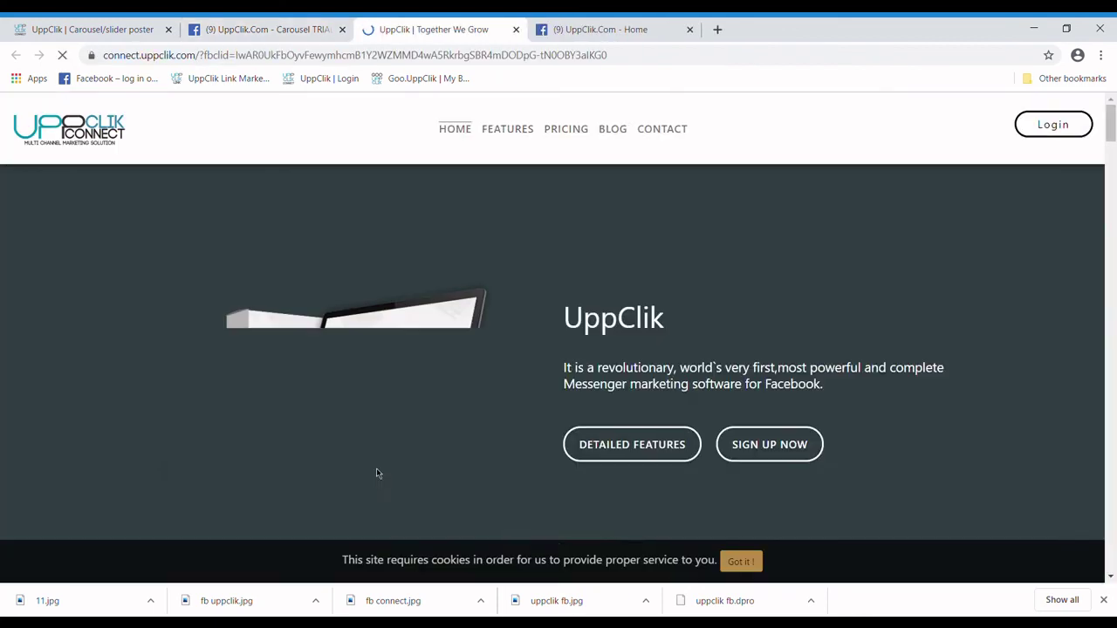
left_click(278, 26)
left_click(675, 342)
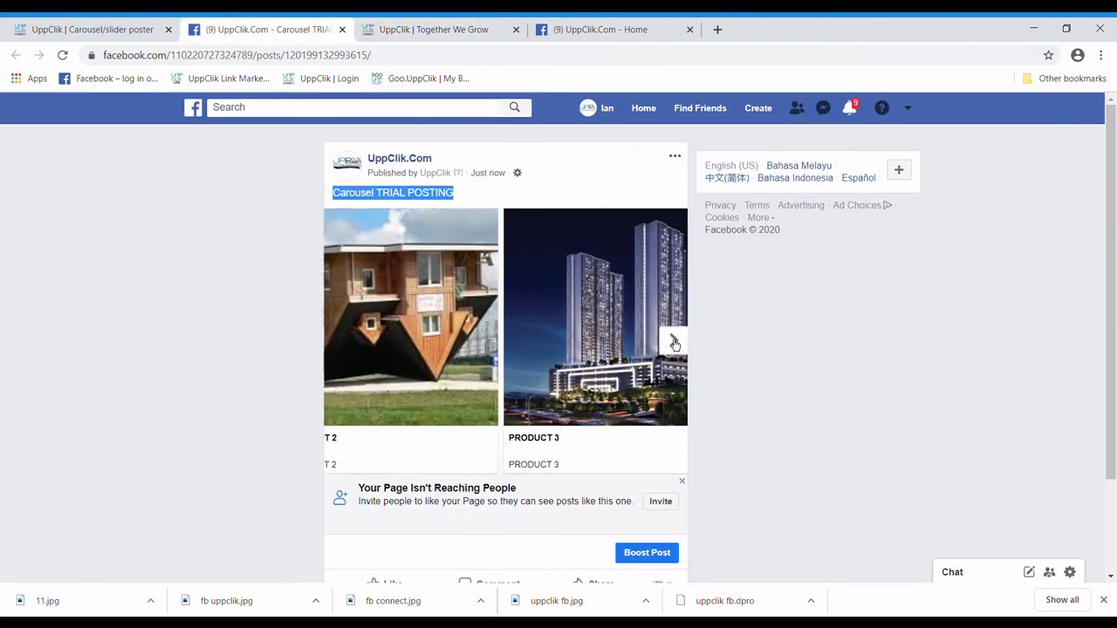
left_click(674, 344)
left_click(581, 454)
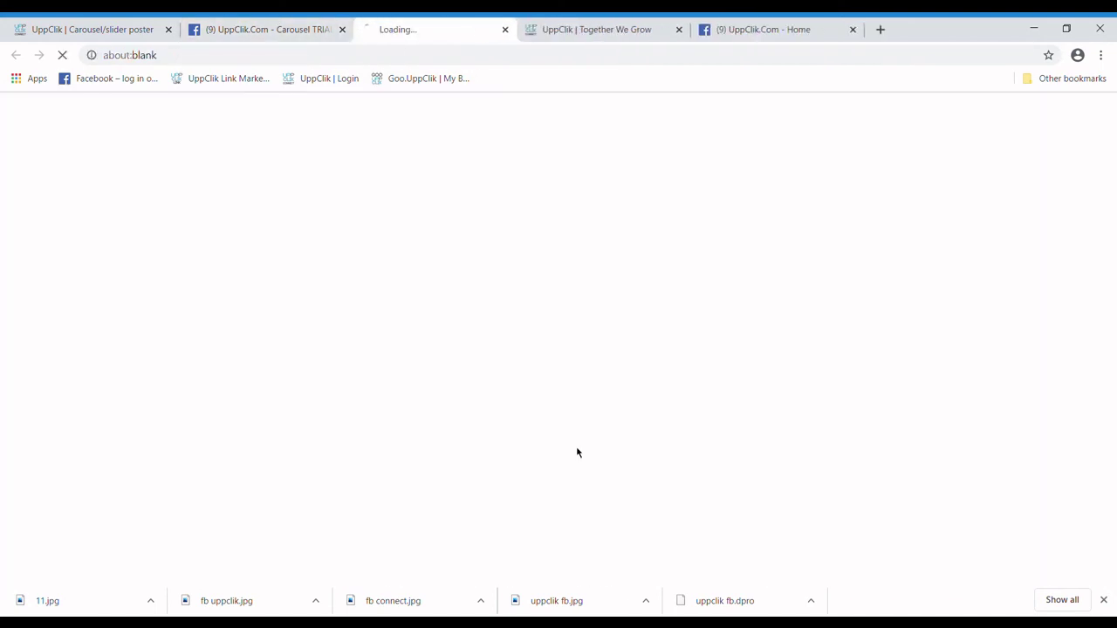
left_click(516, 30)
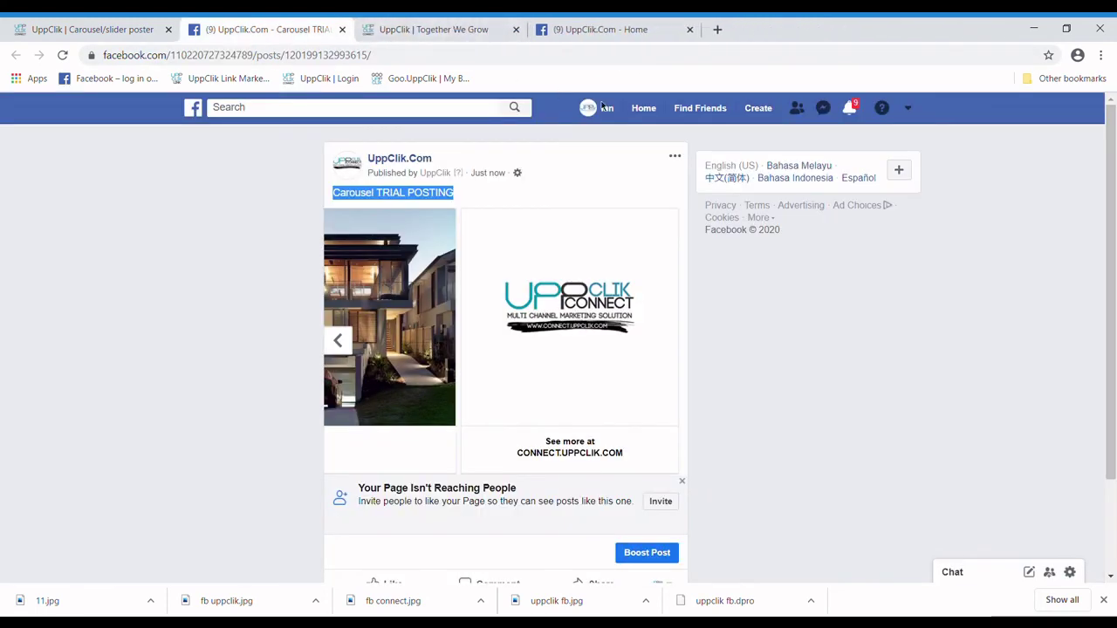